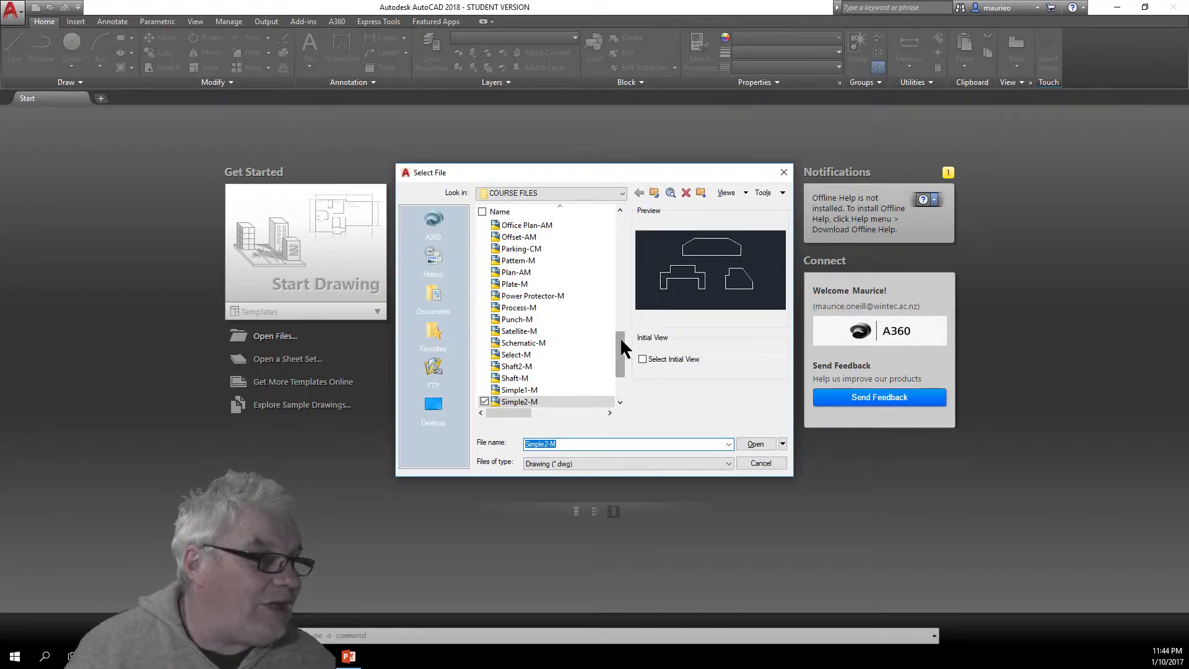
# Open the Fence-AM drawing from the COURSE FILES folder.
pyautogui.moveTo(622, 337); pyautogui.dragTo(619, 302)
pyautogui.click(519, 265)
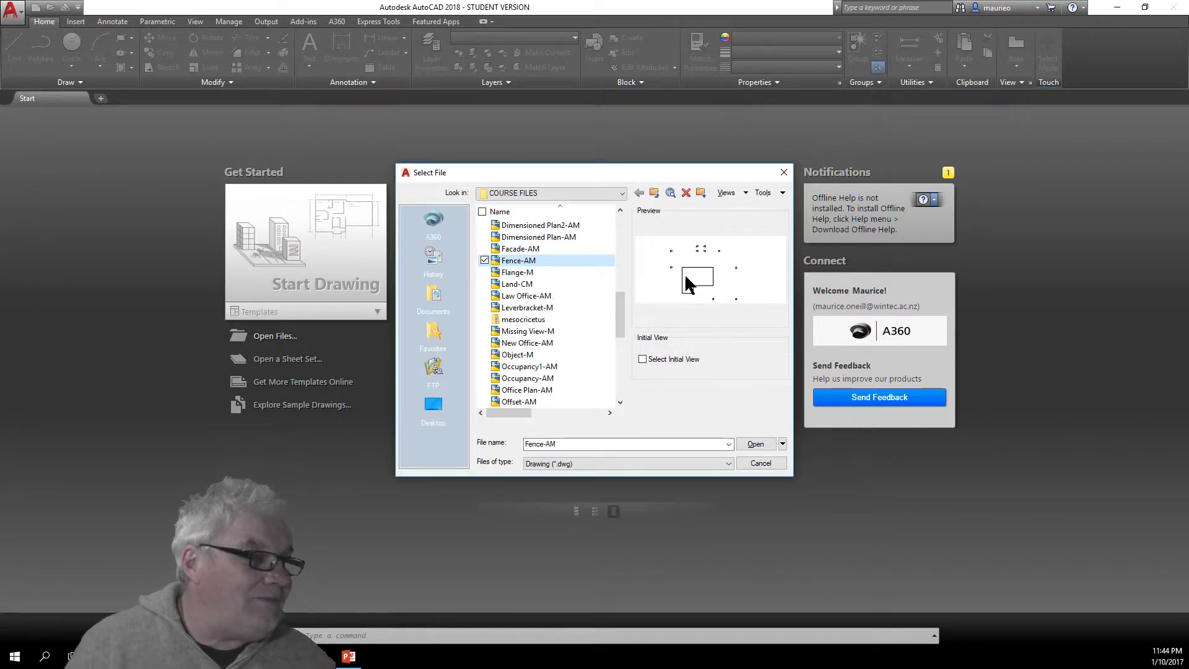
pyautogui.click(756, 444)
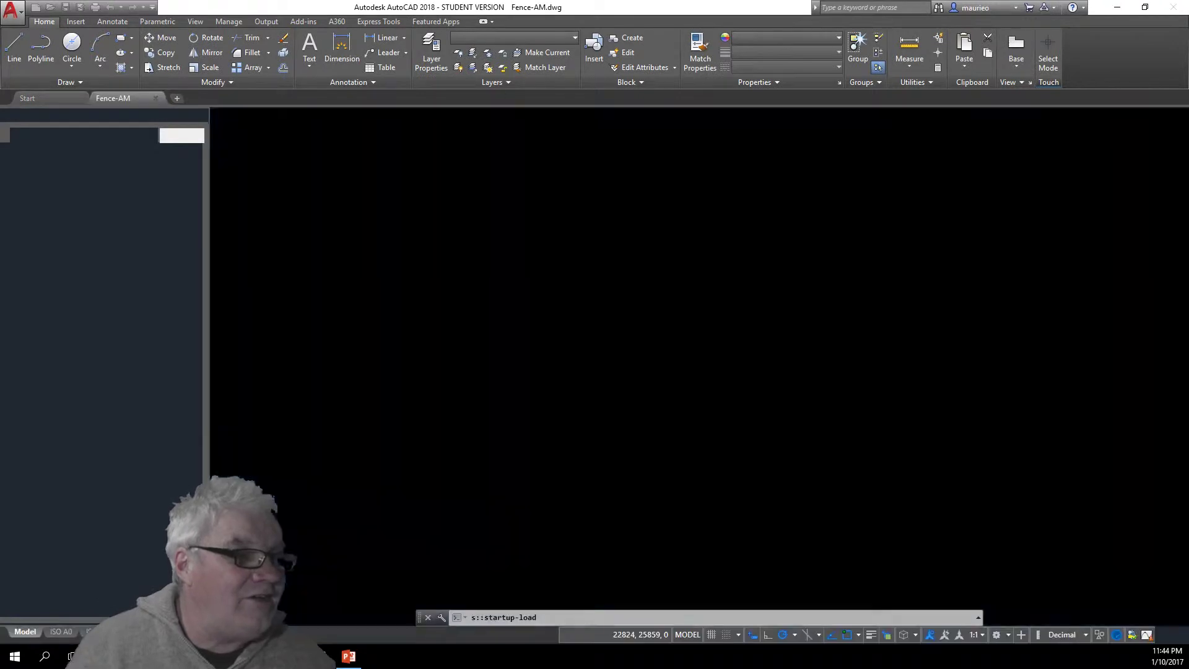
pyautogui.scroll(-4, 480, 256)
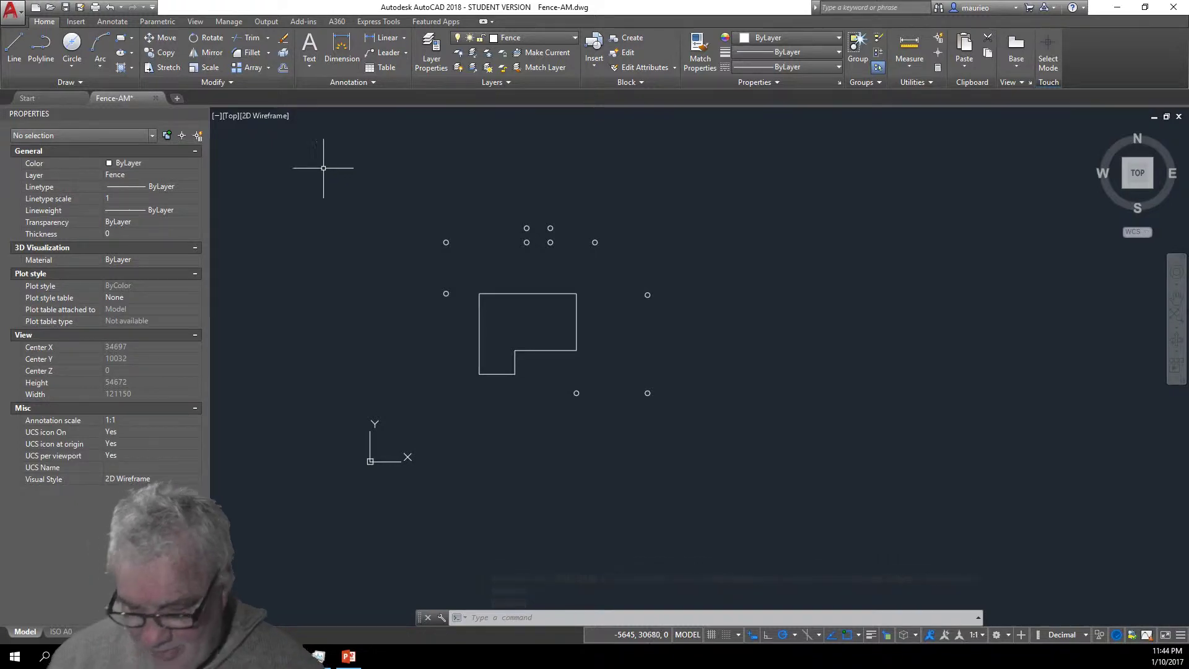
# Turn off the Intersection and Node running object snaps.
pyautogui.click(858, 635)
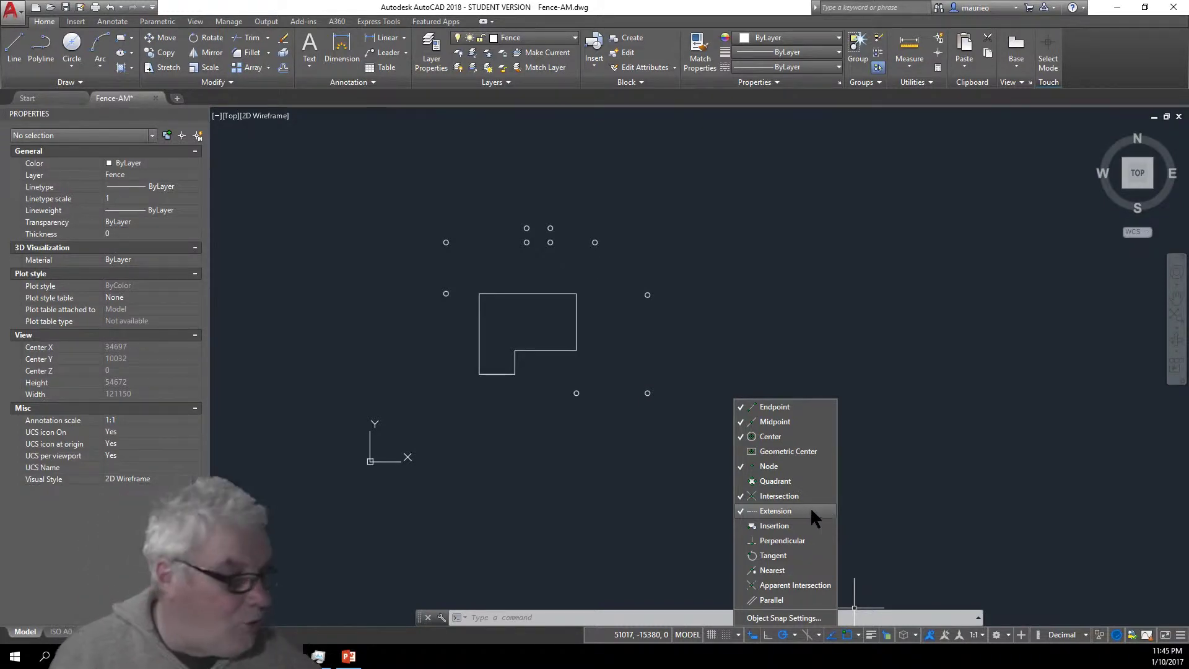
pyautogui.click(741, 496)
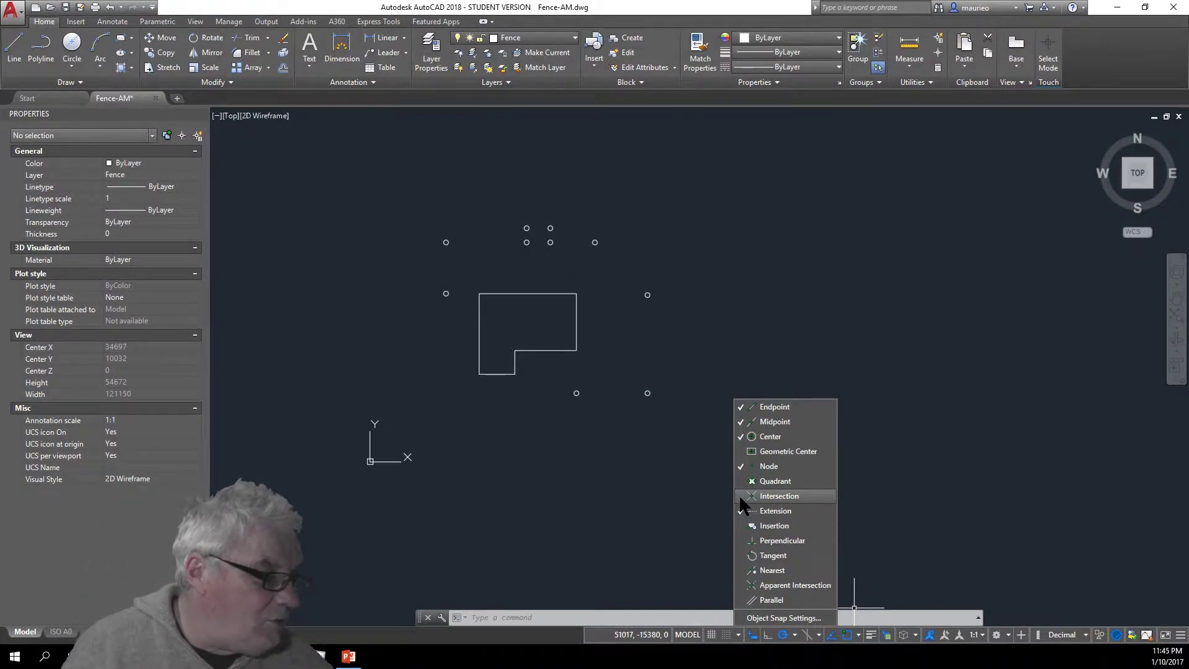
pyautogui.click(741, 463)
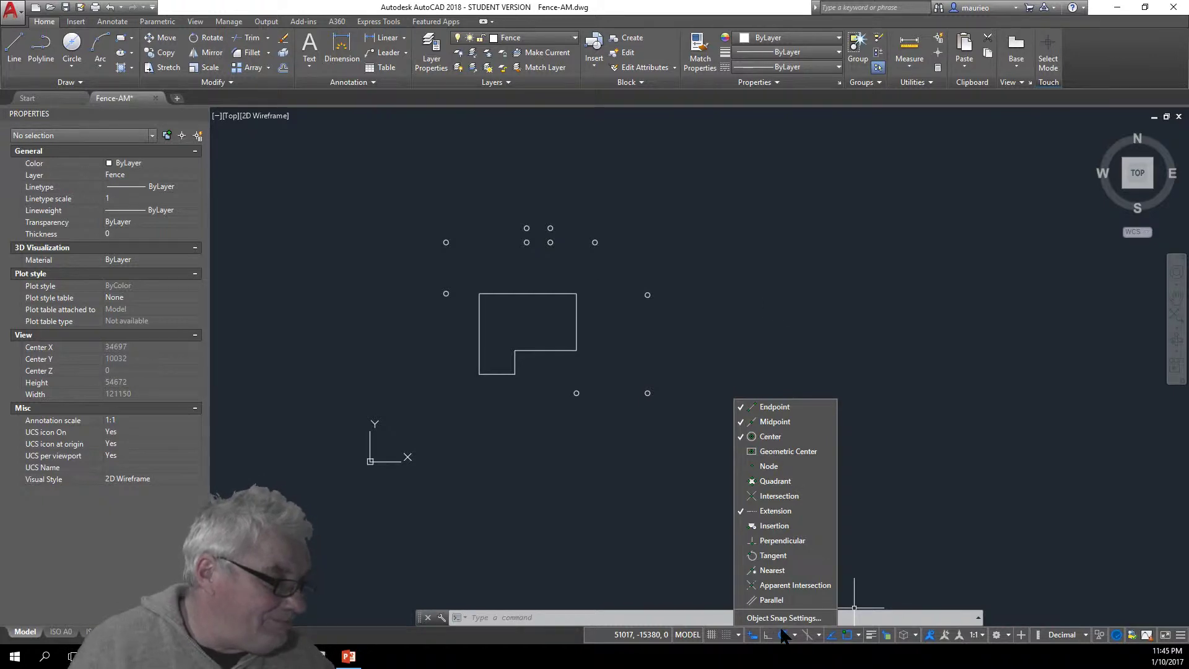
pyautogui.click(874, 547)
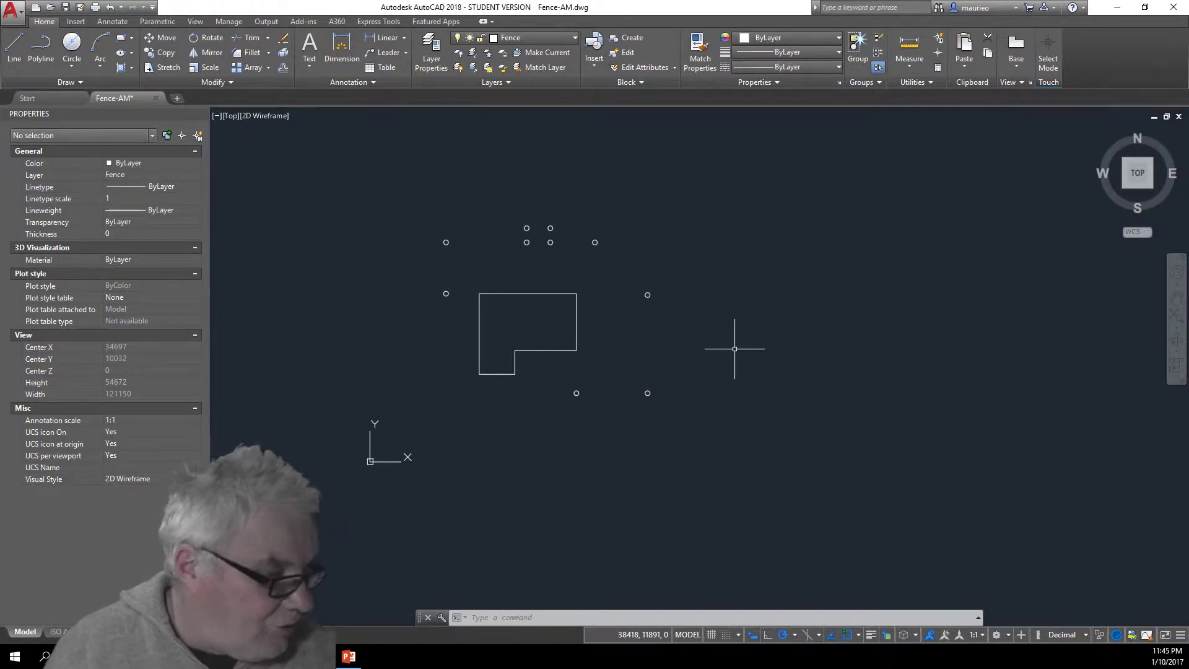
# Toggle running object snap off and back on twice.
pyautogui.press('F3')
pyautogui.press('F3')
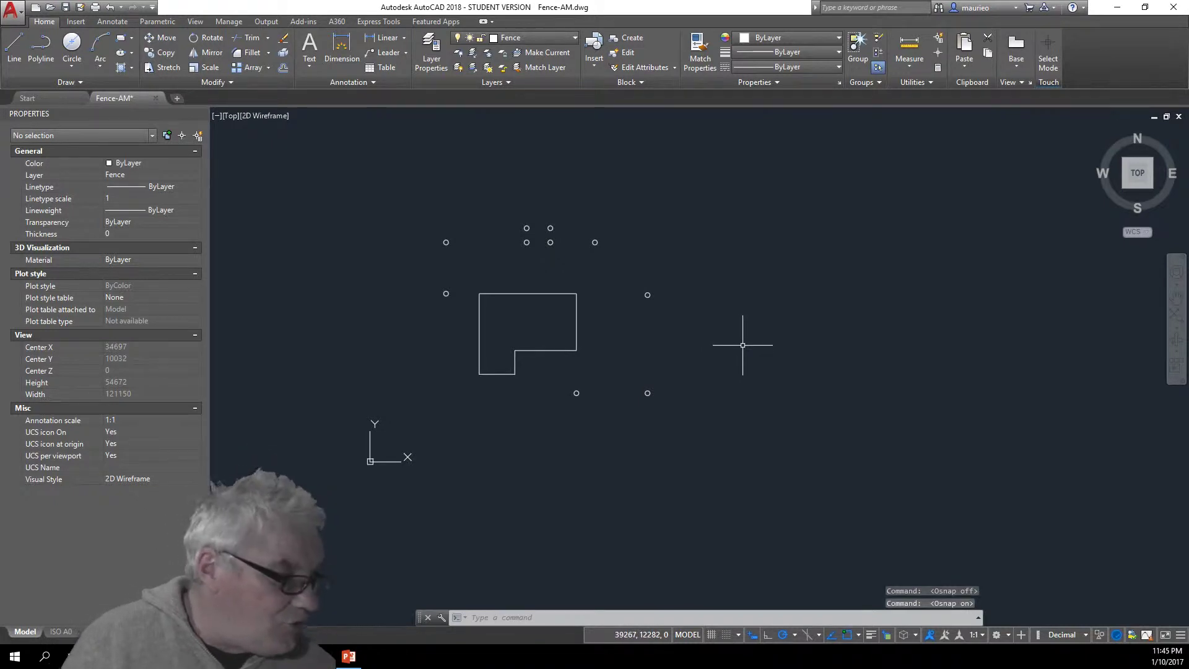
pyautogui.press('F3')
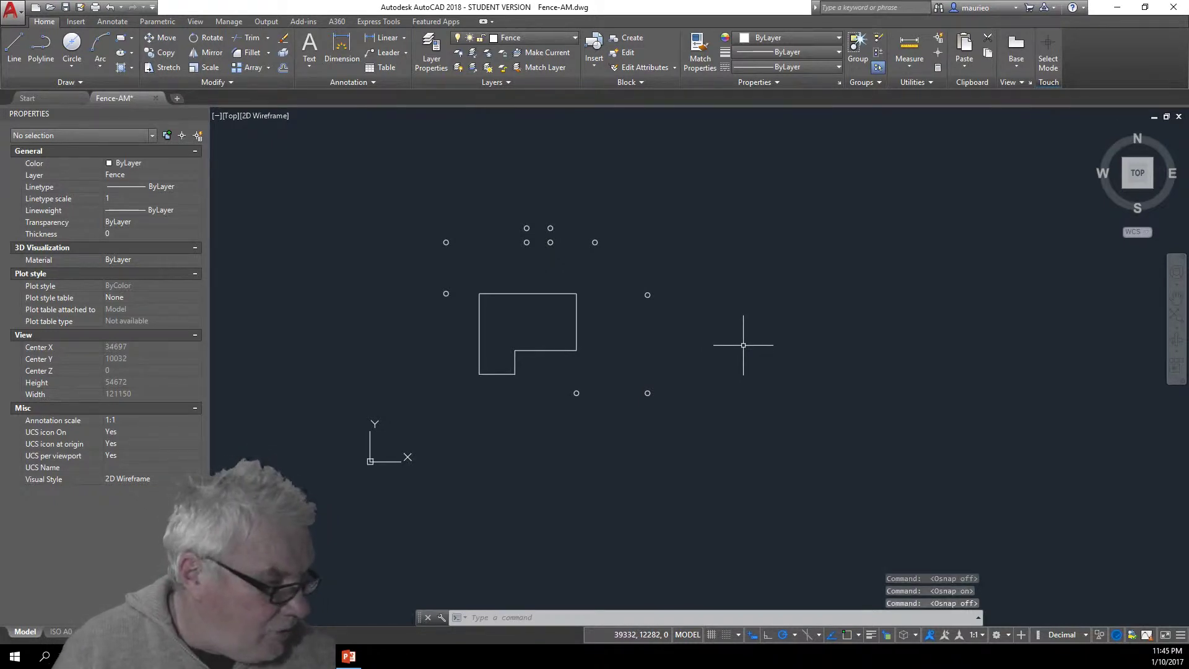
pyautogui.press('F3')
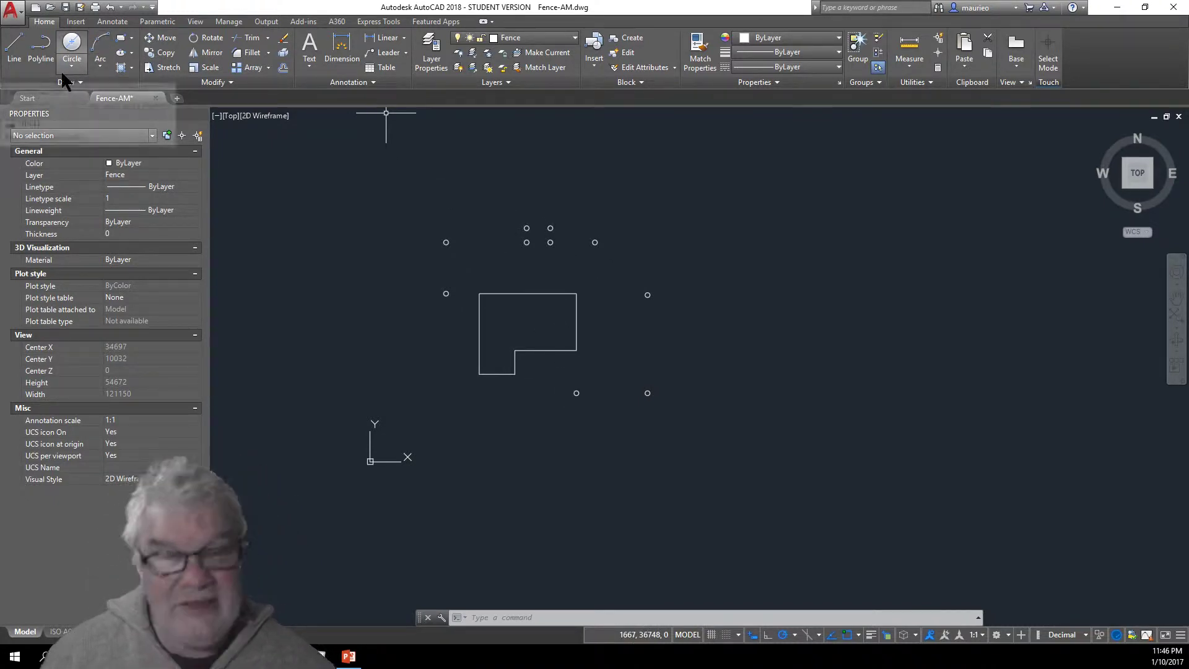
# Start the fence line at the house's upper-left corner and run it through the centers of the two west posts to the first lower entrance post.
pyautogui.click(13, 48)
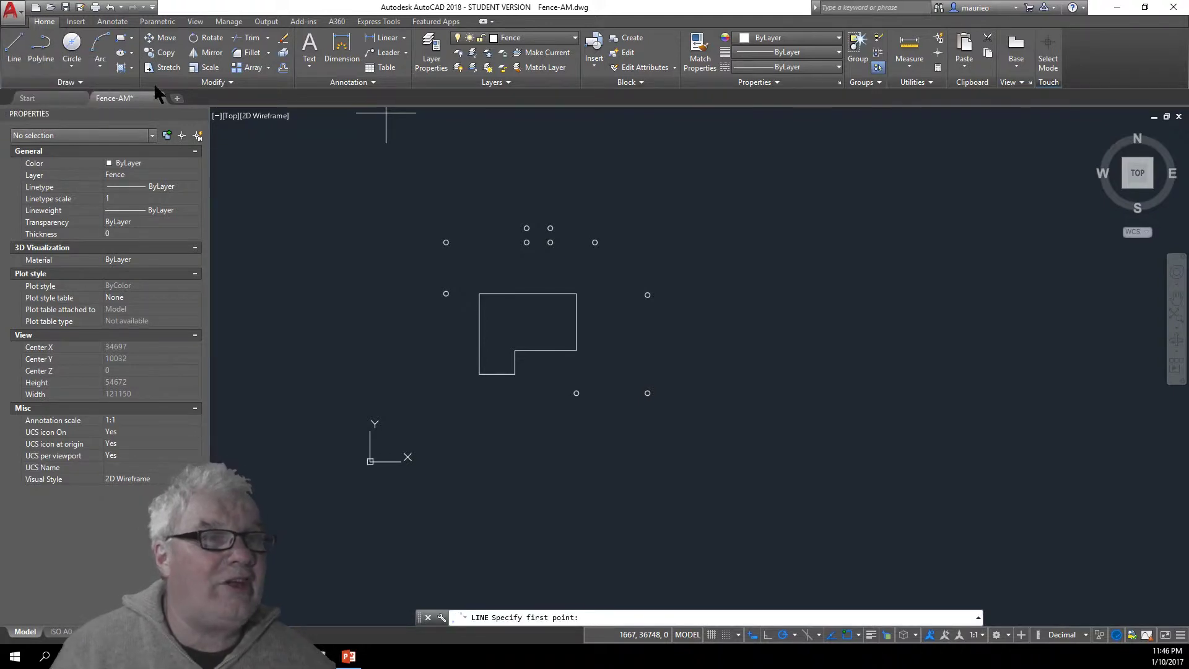
pyautogui.click(479, 294)
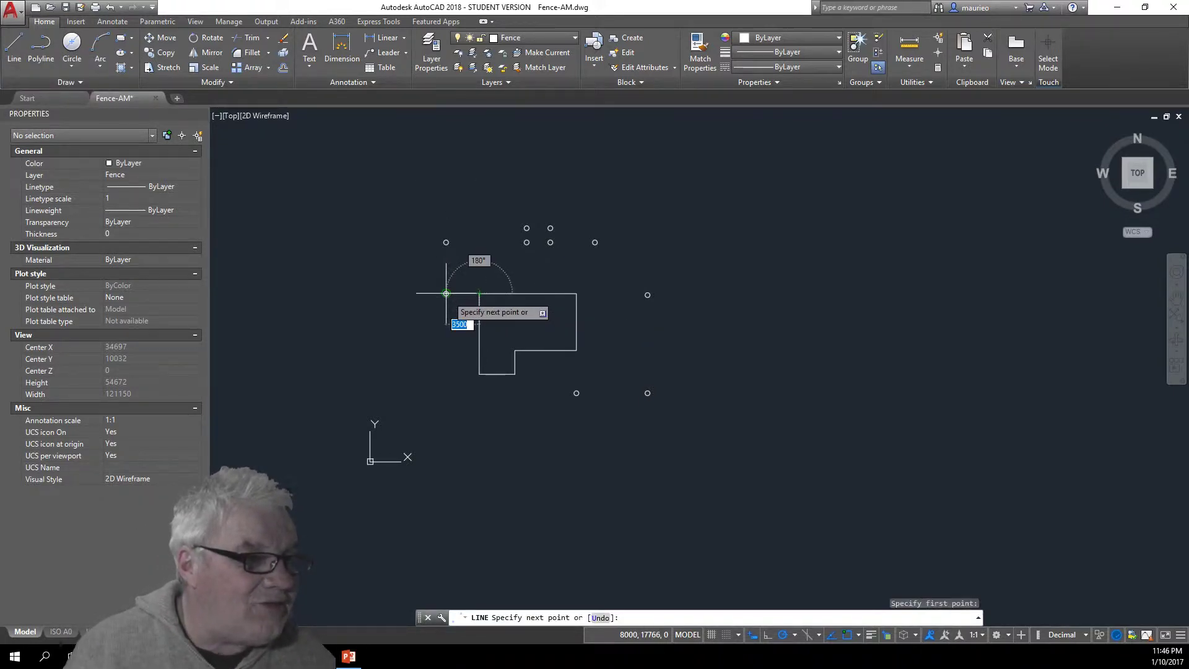
pyautogui.scroll(2, 455, 315)
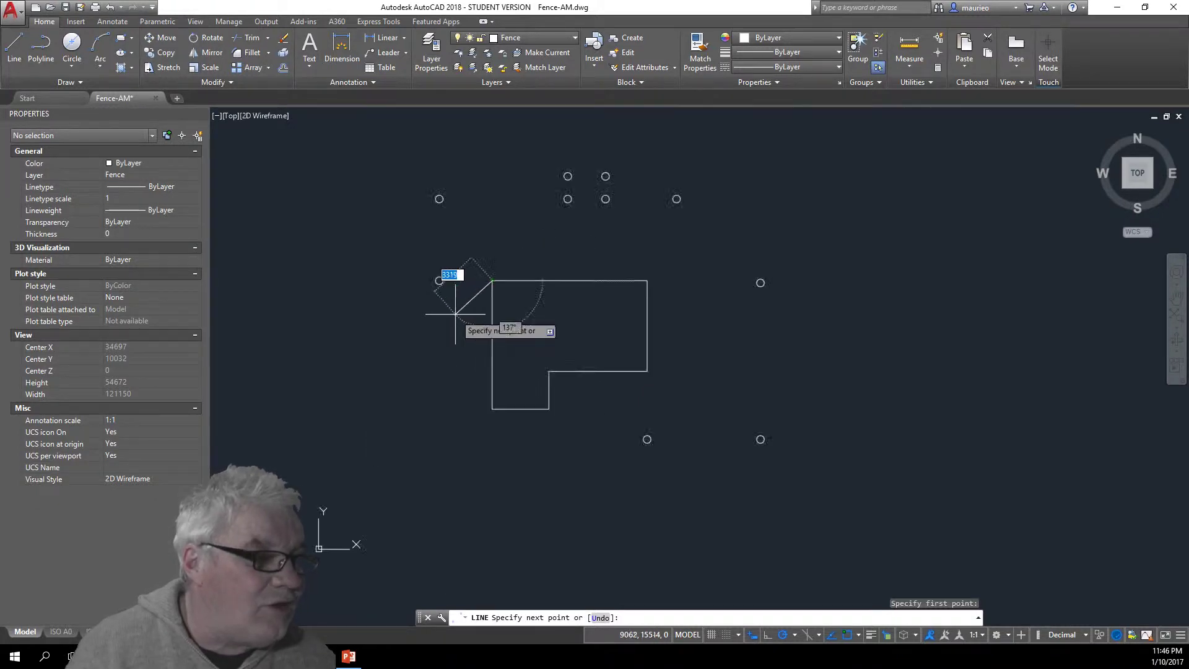
pyautogui.scroll(4, 456, 315)
pyautogui.scroll(-2, 456, 314)
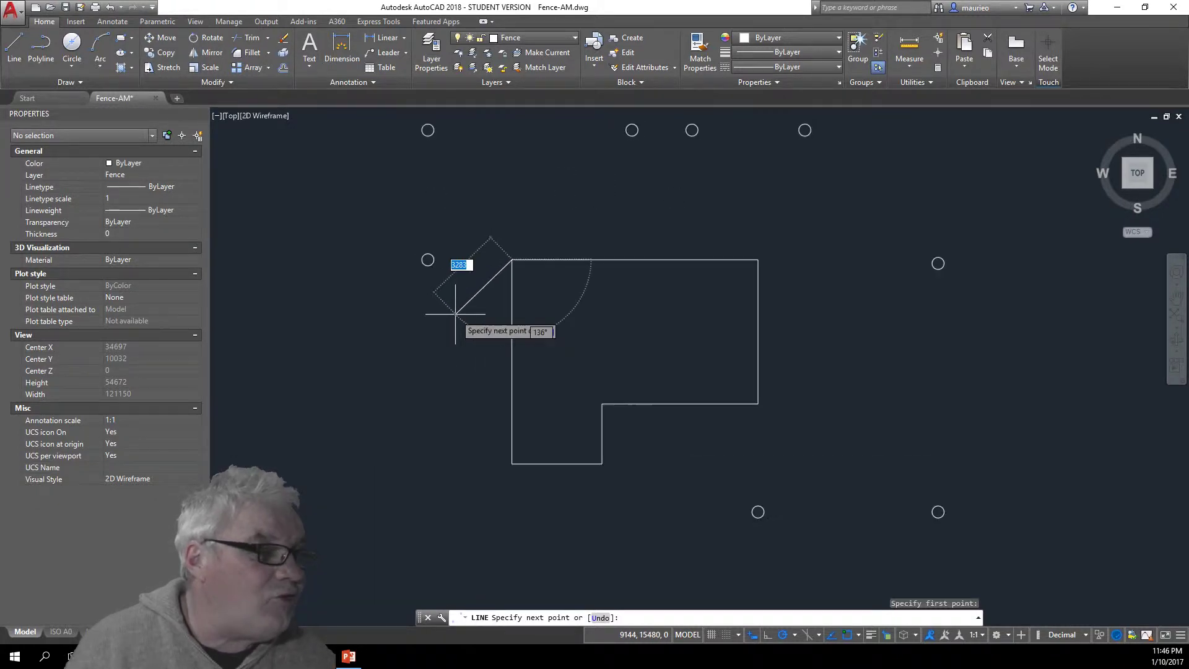
pyautogui.click(427, 260)
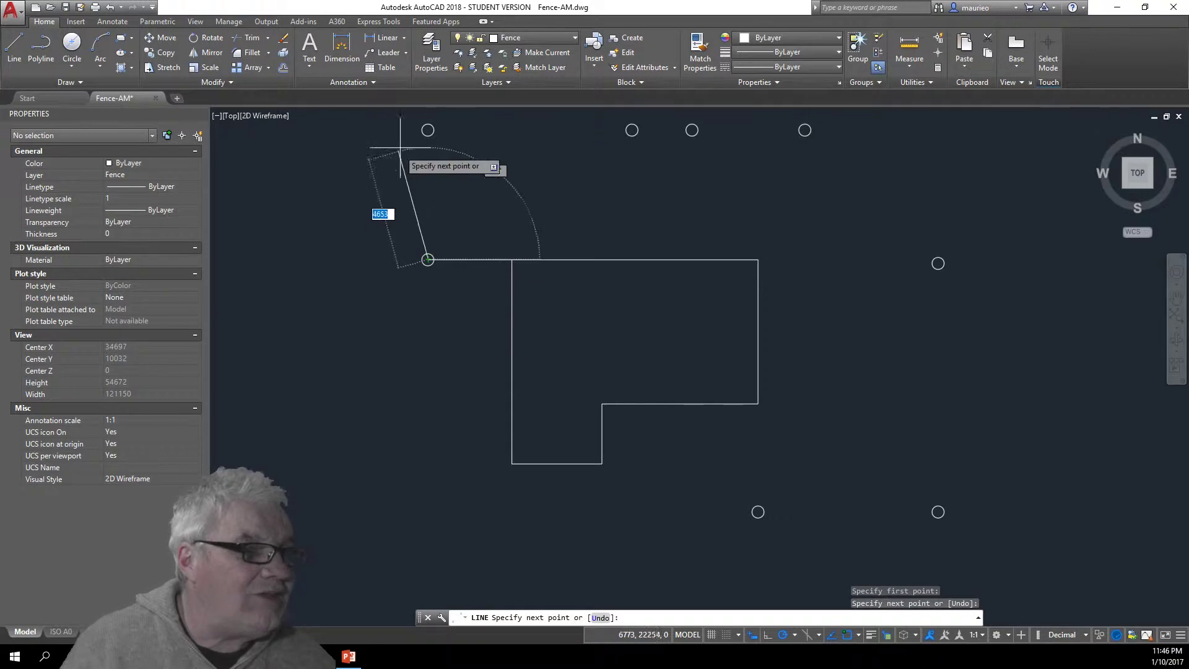
pyautogui.click(427, 130)
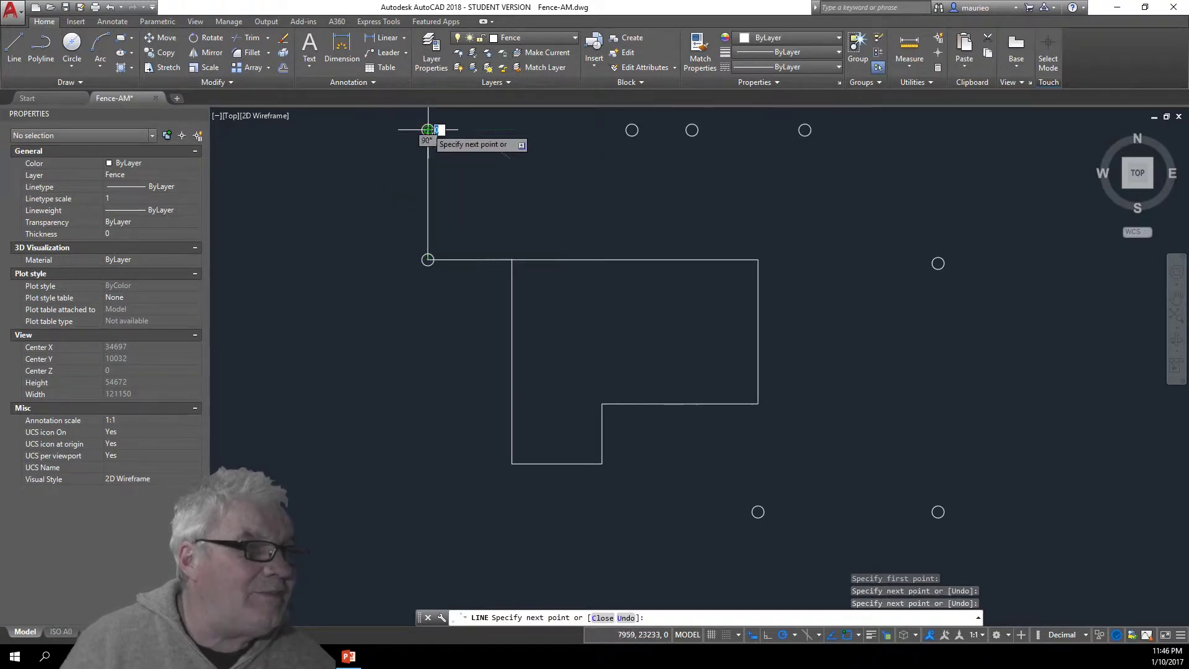
pyautogui.click(631, 130)
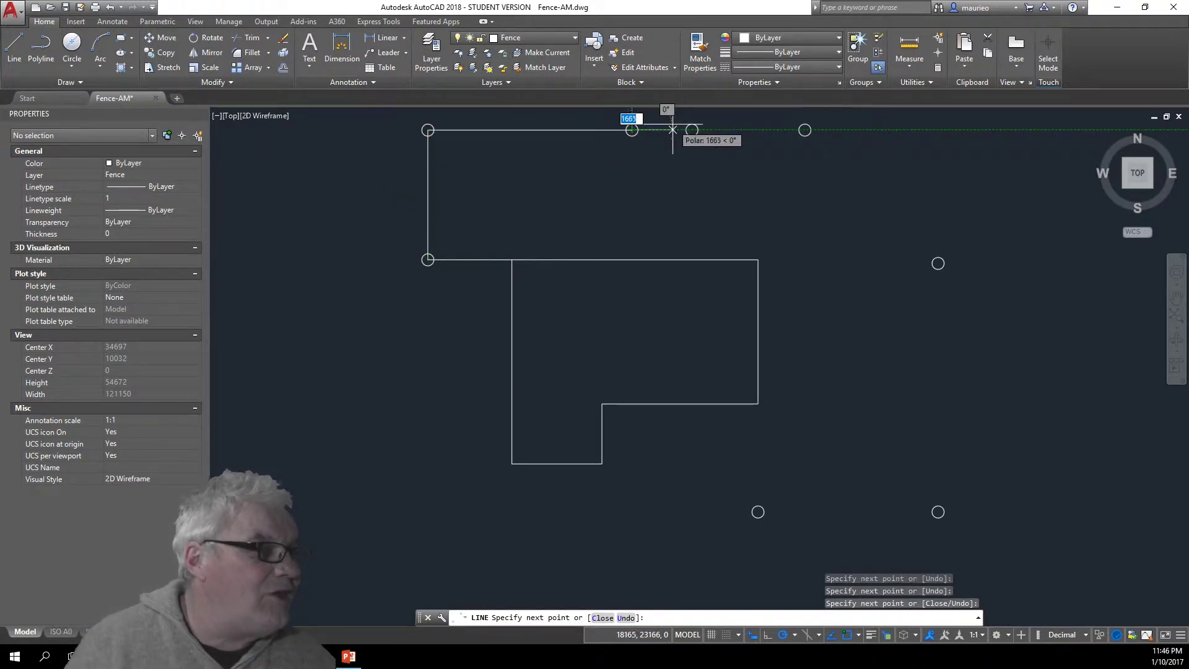
pyautogui.click(692, 130)
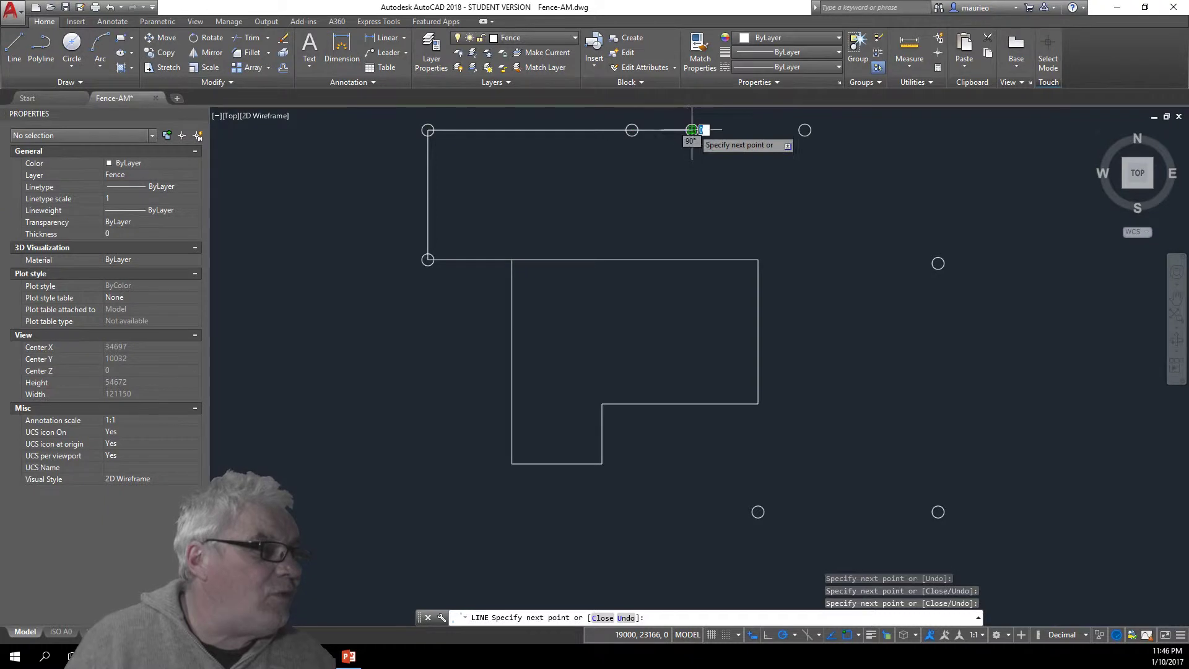
pyautogui.click(805, 131)
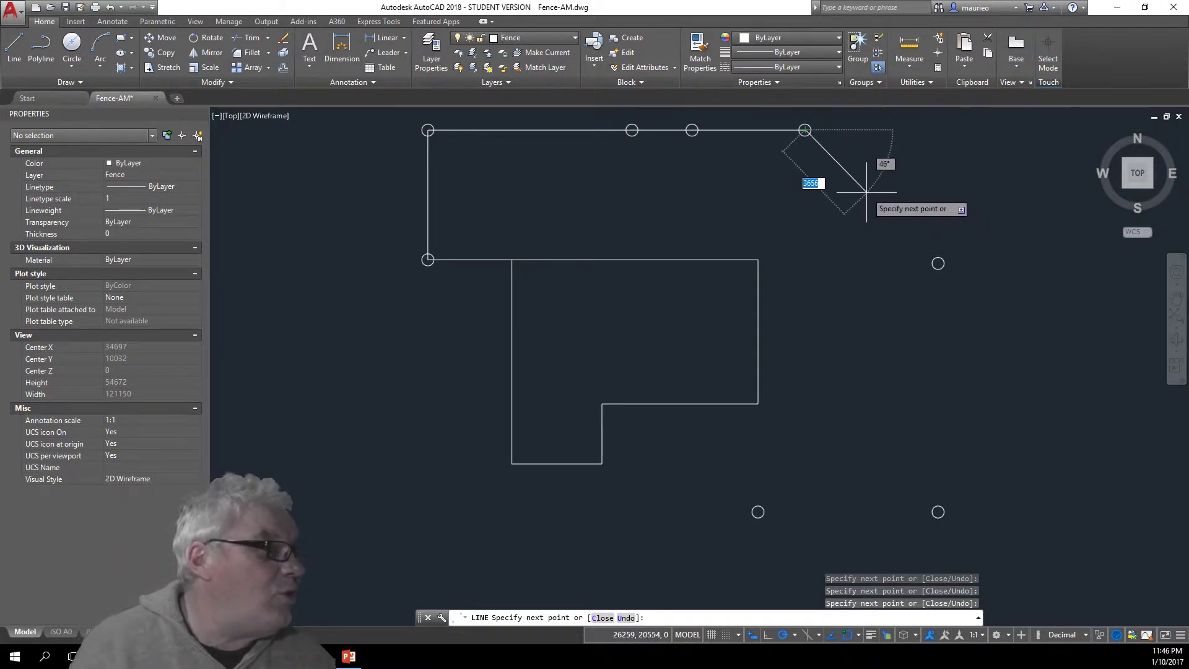
pyautogui.scroll(-2, 874, 189)
pyautogui.moveTo(873, 217); pyautogui.dragTo(877, 360, button='middle')
pyautogui.scroll(2, 892, 315)
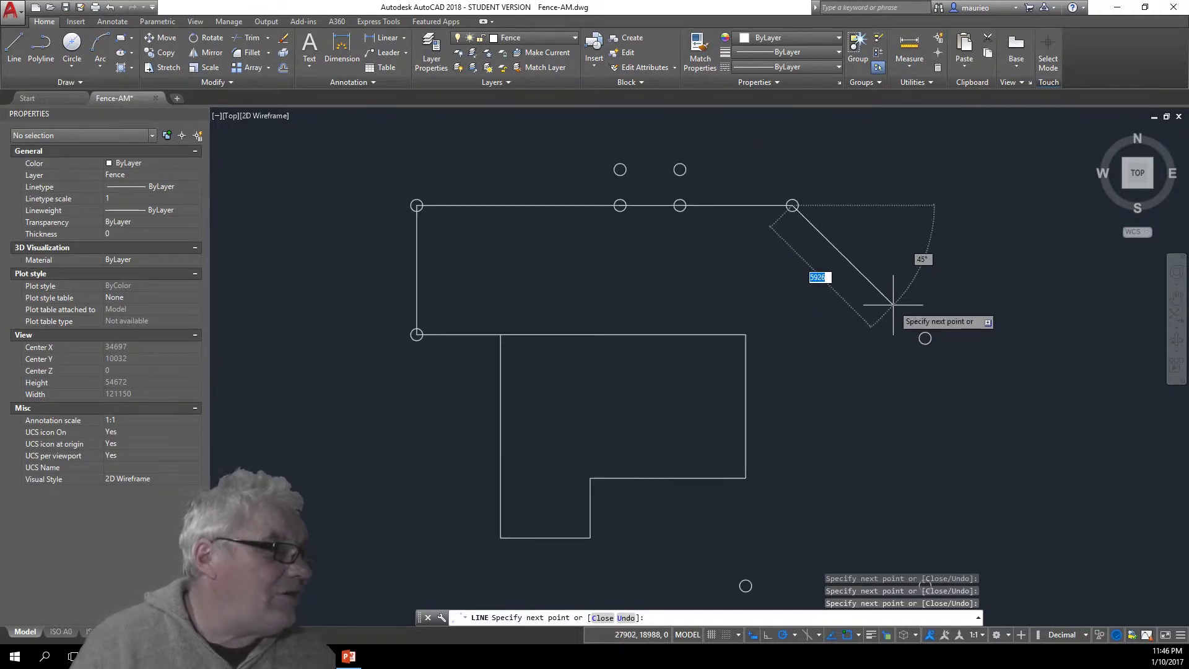
pyautogui.write('u')
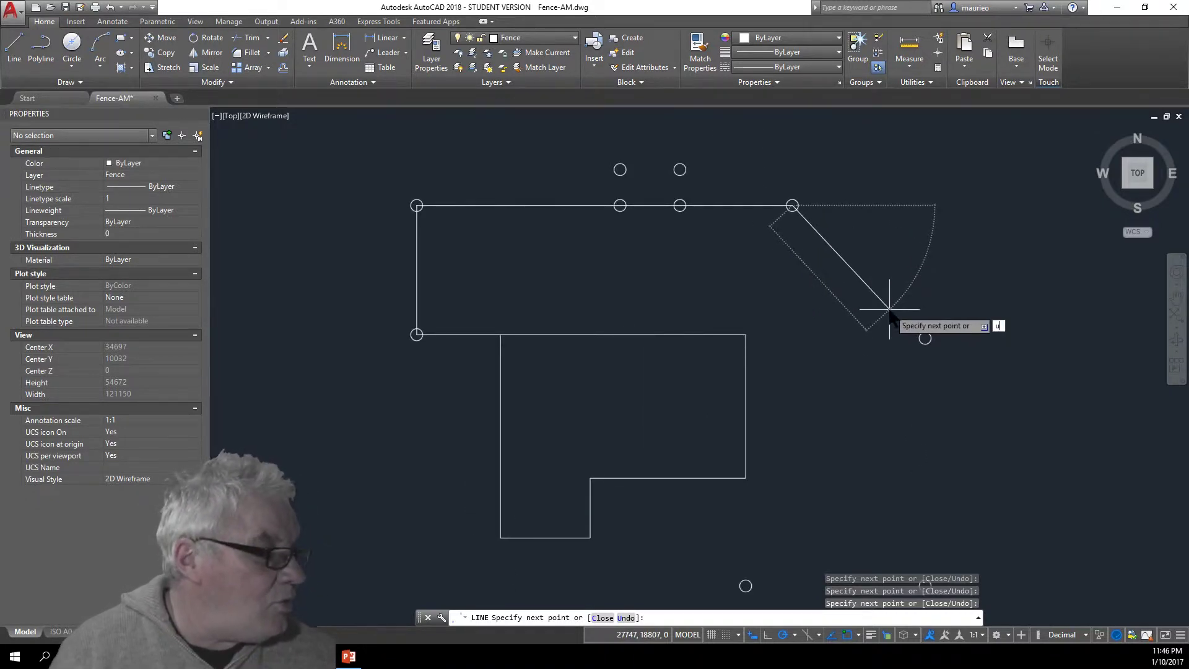
pyautogui.press('Return')
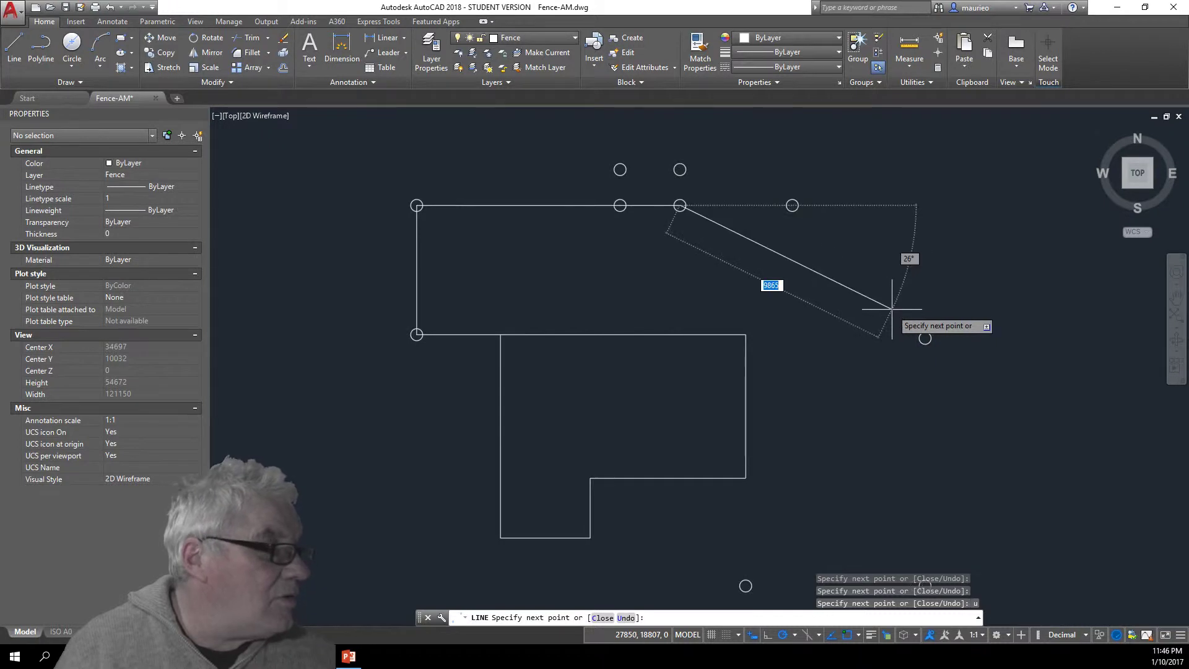
pyautogui.write('u')
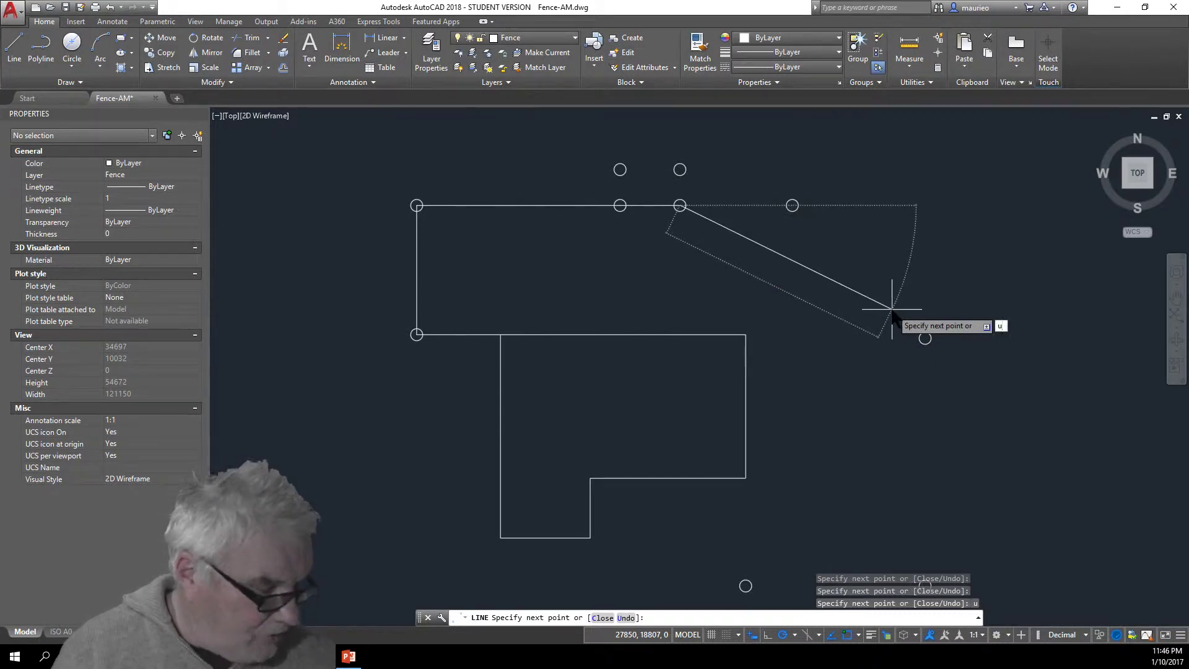
pyautogui.press('Return')
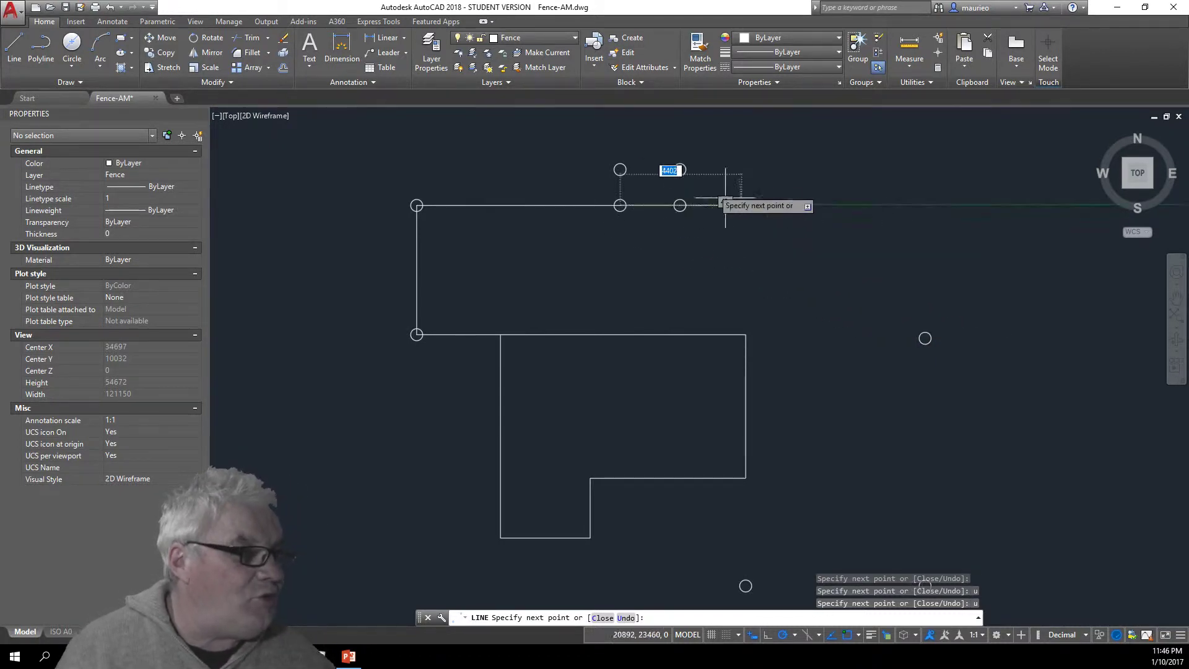
# Continue the fence line around the raised four-post entrance, east to the next post center, and diagonally down to the upper east post.
pyautogui.click(620, 169)
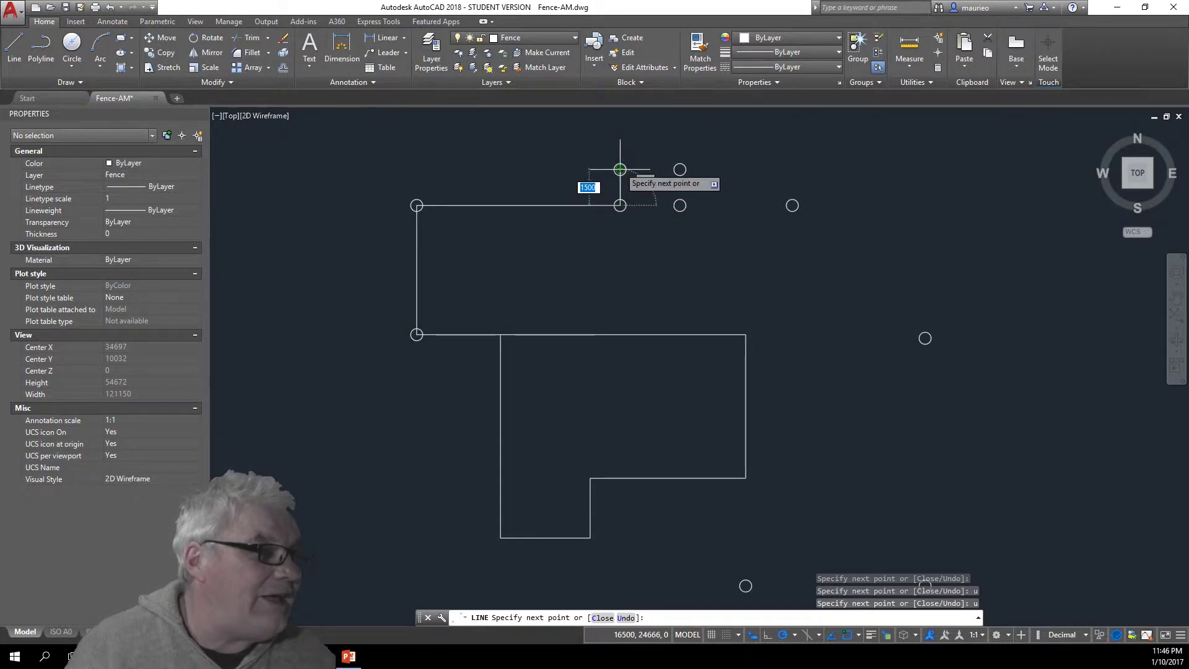
pyautogui.click(679, 169)
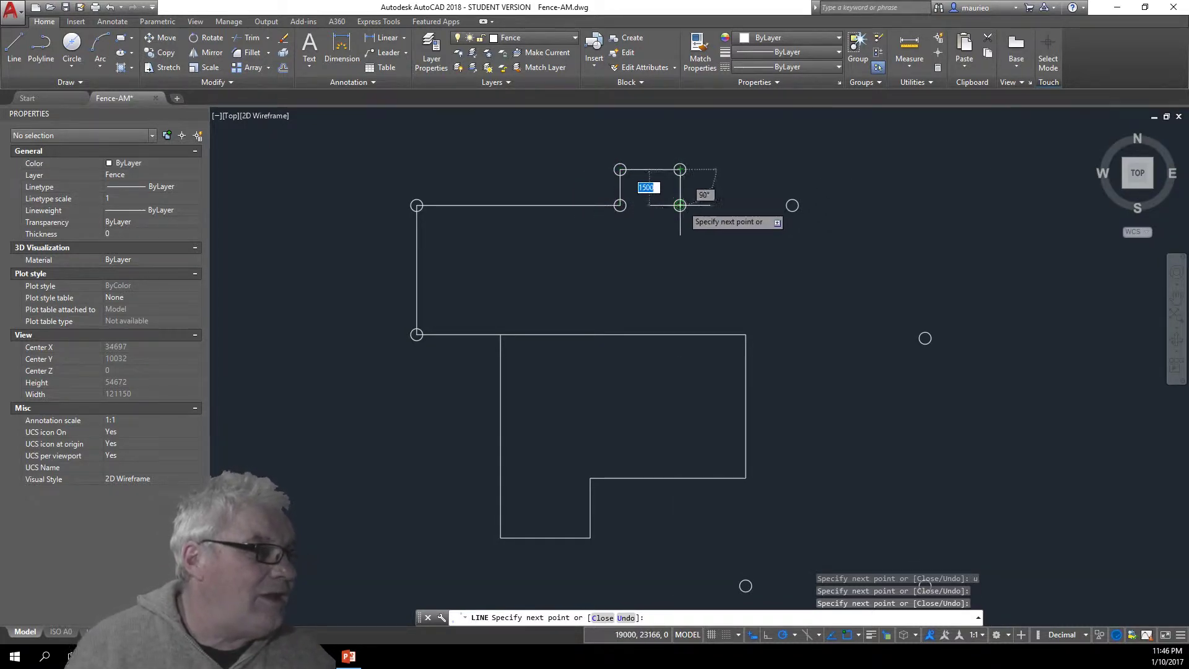
pyautogui.click(680, 205)
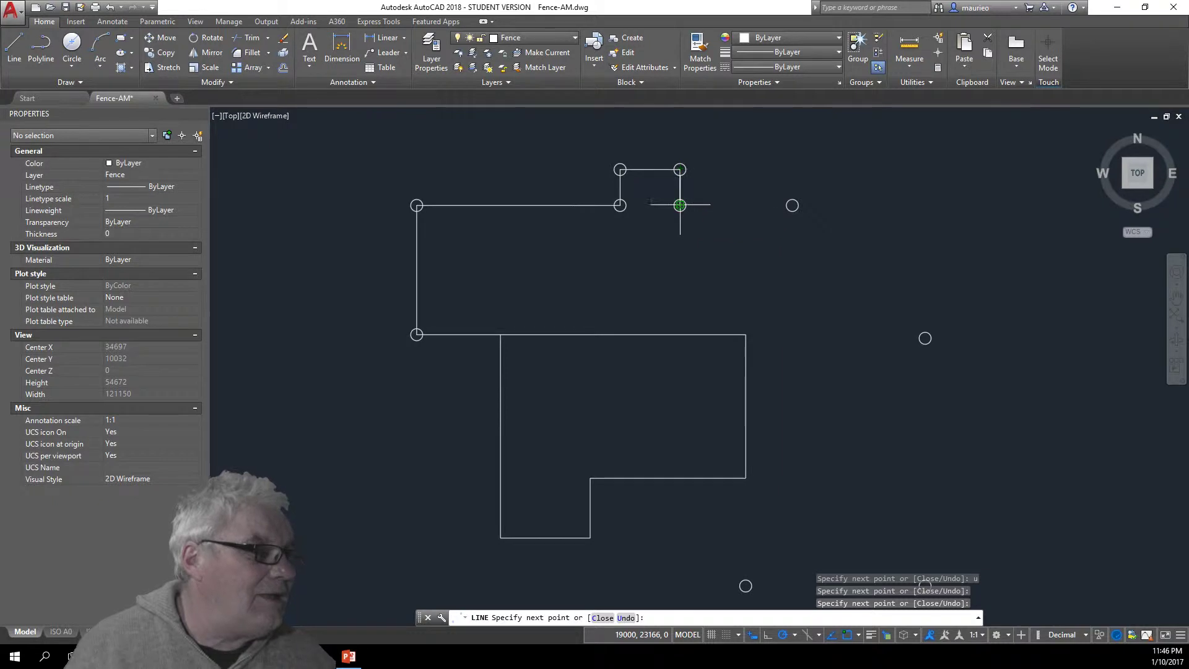
pyautogui.click(793, 205)
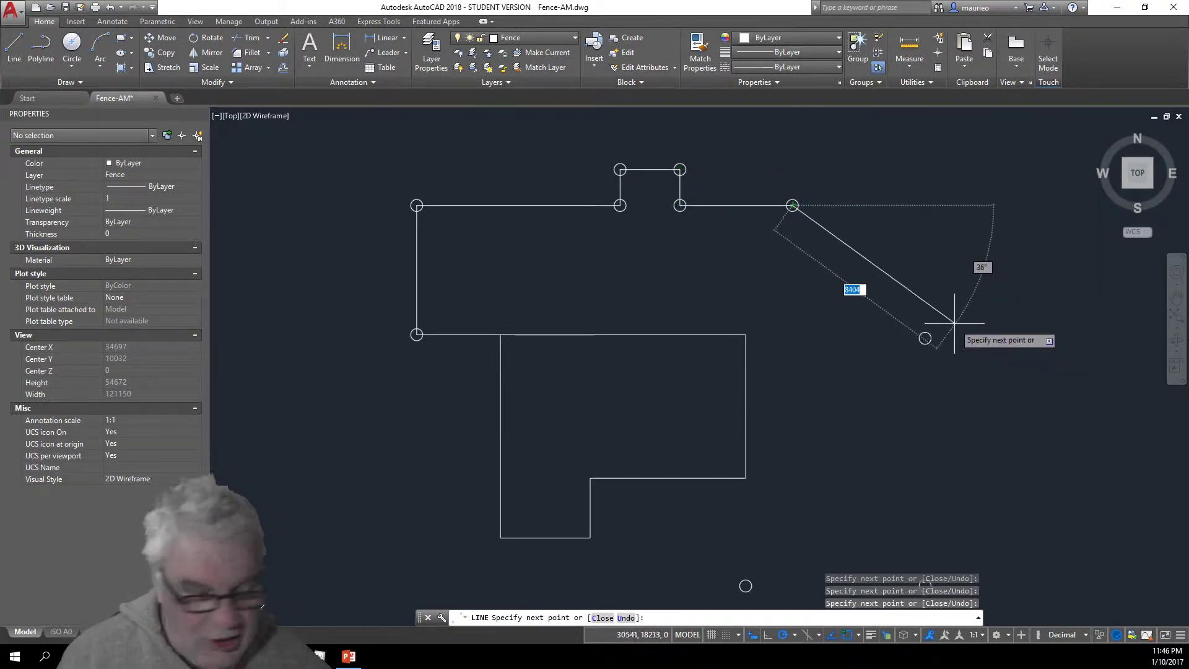
pyautogui.click(925, 338)
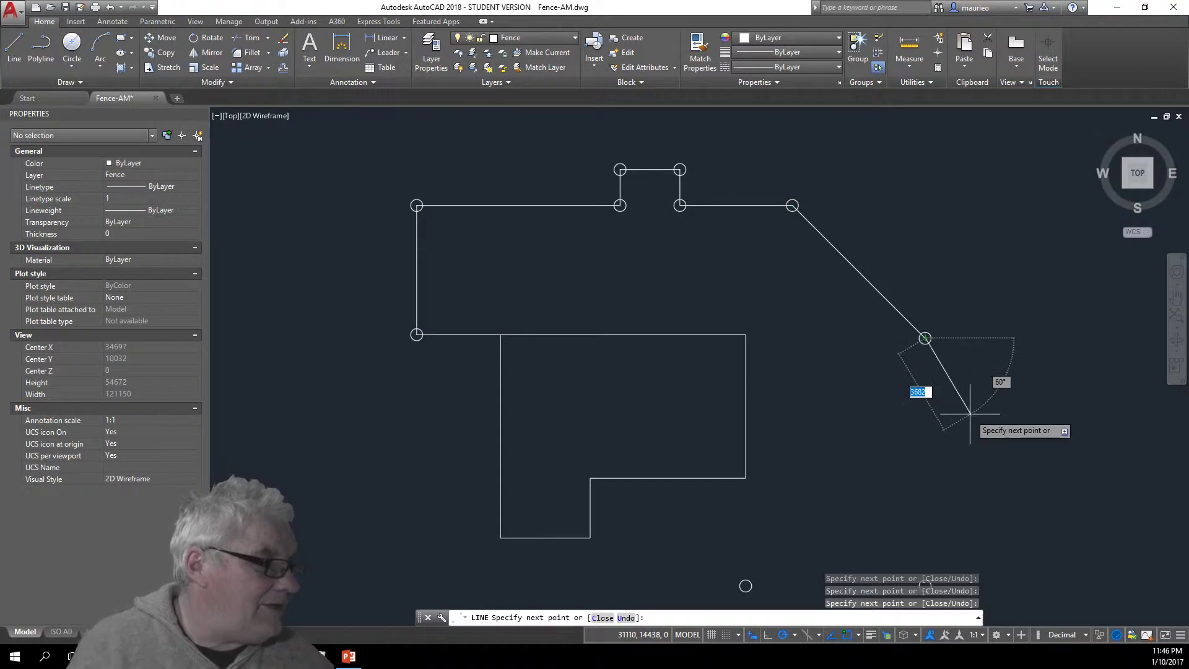
# Finish the fence line through the two southern post centers, ending at the house's lower-right corner, and exit the Line command.
pyautogui.scroll(-2, 970, 414)
pyautogui.moveTo(892, 333); pyautogui.dragTo(843, 232, button='middle')
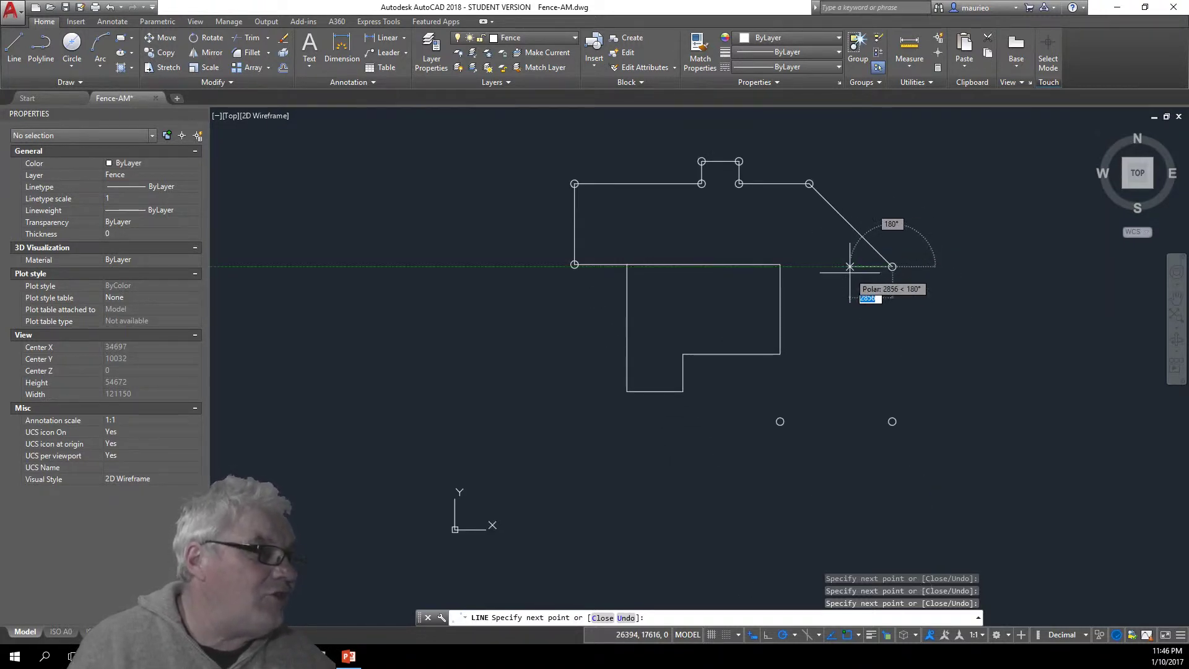
pyautogui.scroll(2, 849, 260)
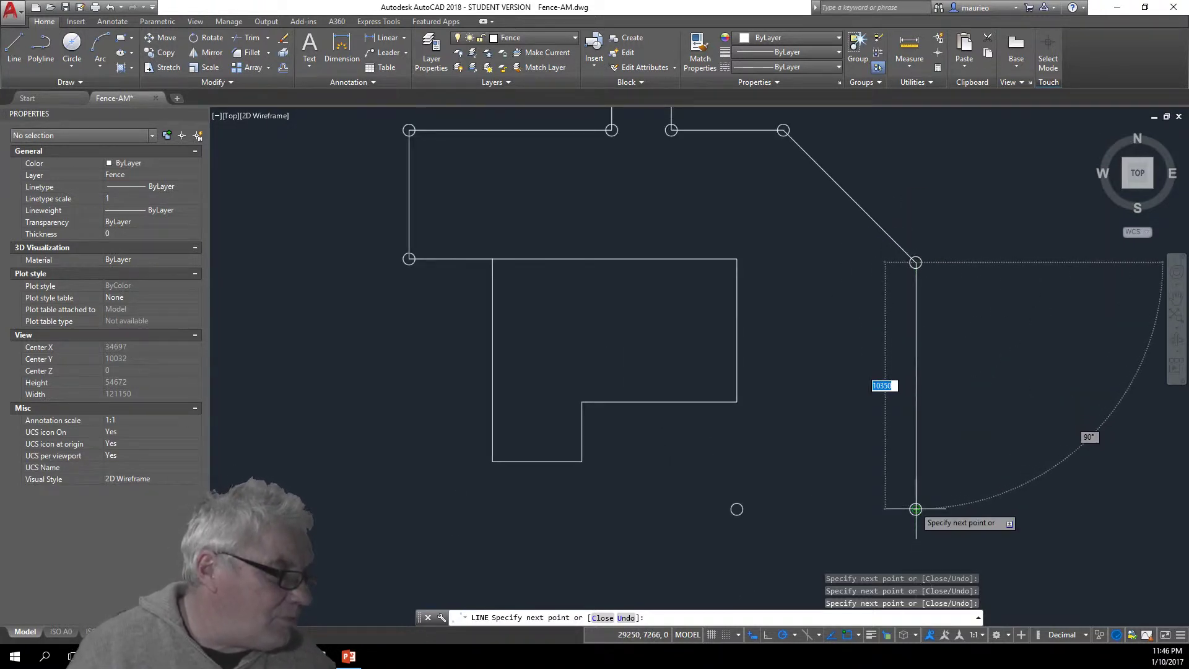
pyautogui.click(916, 508)
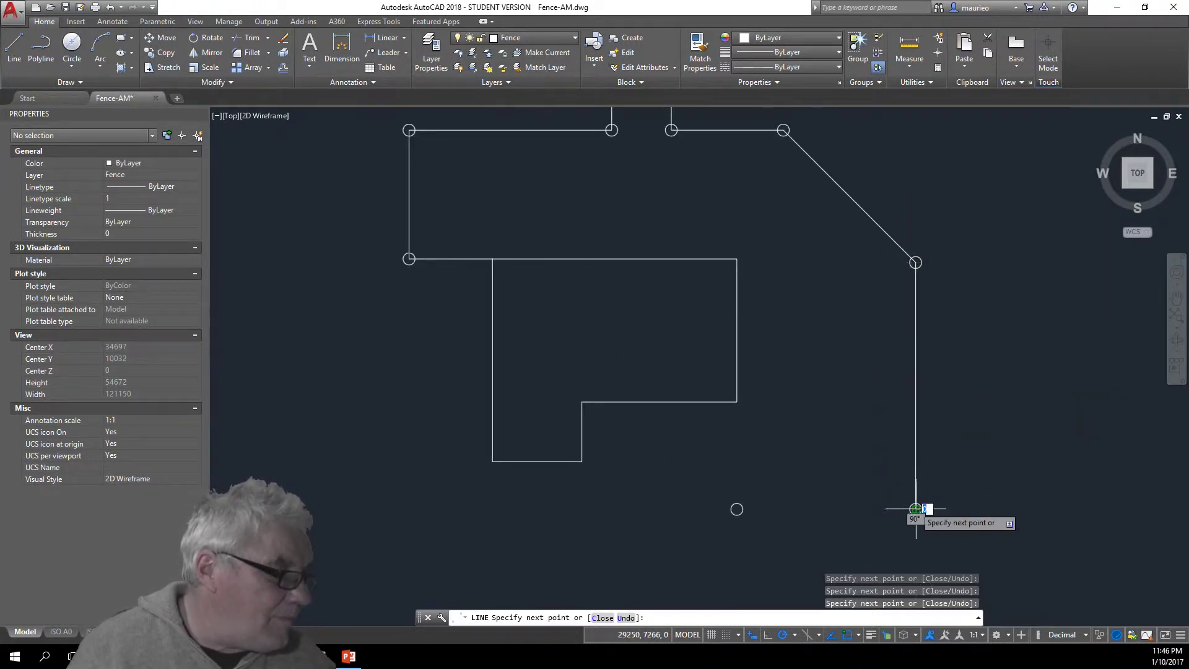
pyautogui.click(737, 510)
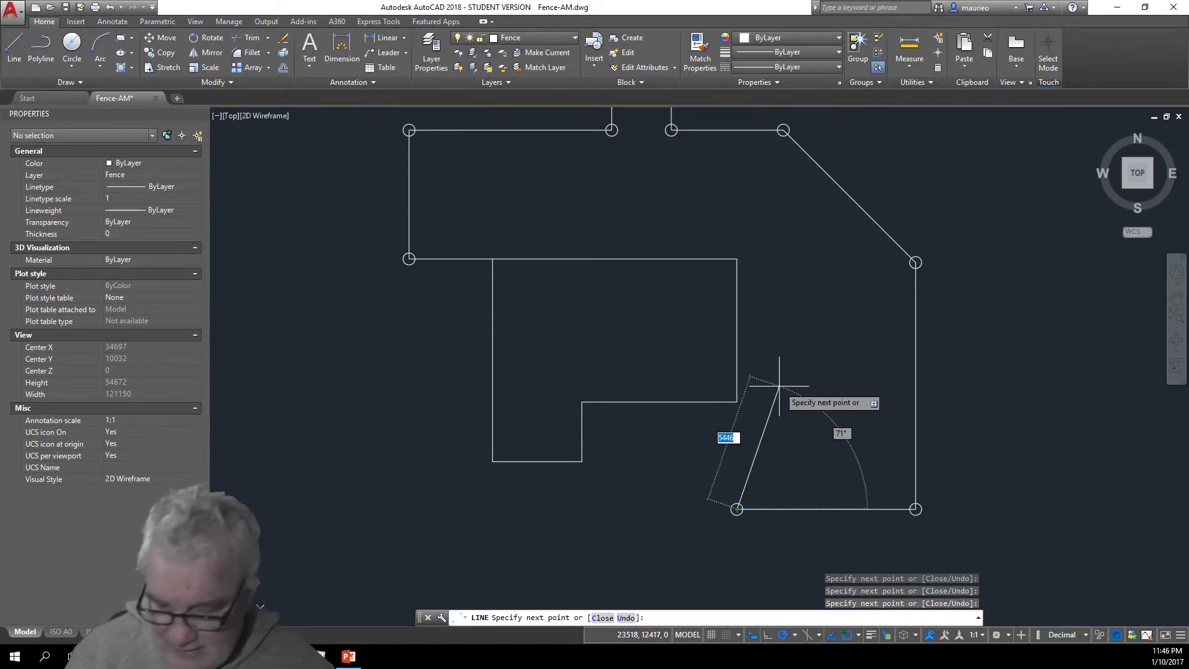
pyautogui.click(737, 401)
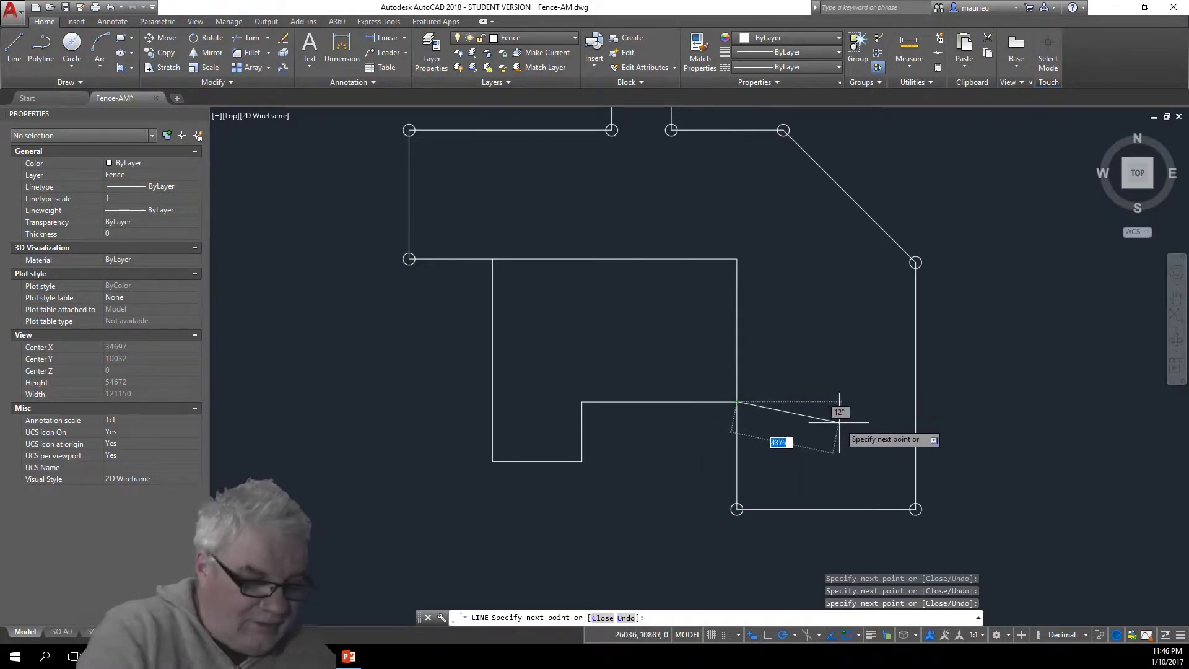
pyautogui.press('Escape')
pyautogui.press('Escape')
pyautogui.press('Escape')
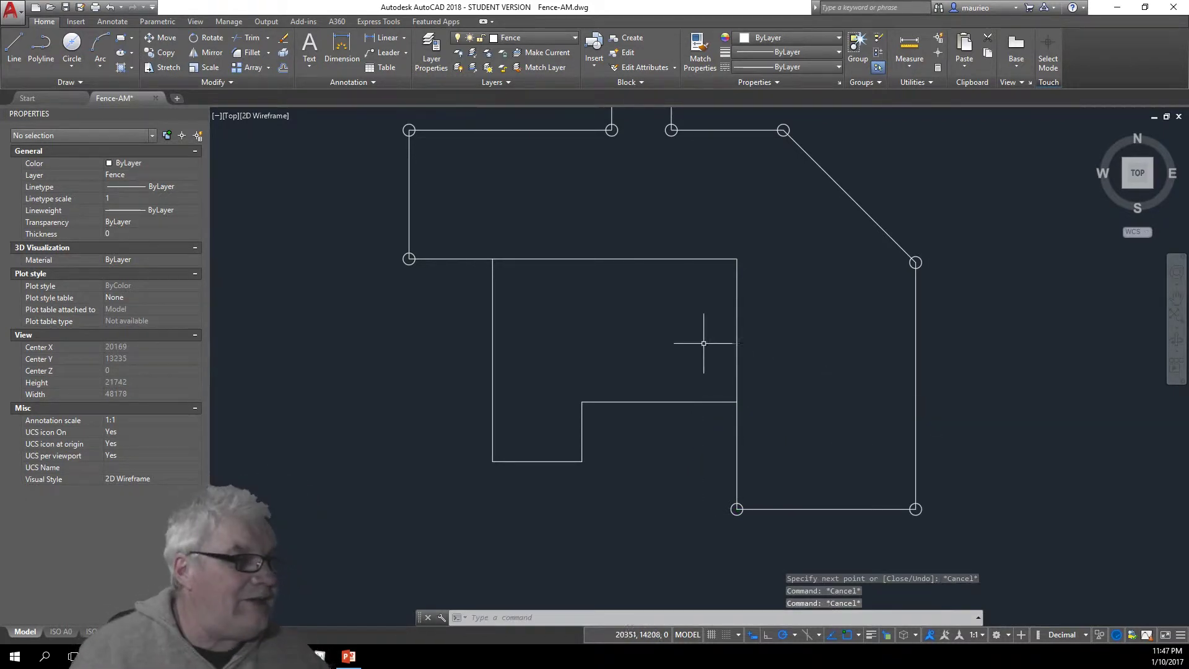
# Add Intersection to the running object snaps, and toggle polar tracking off and back on.
pyautogui.scroll(-4, 702, 342)
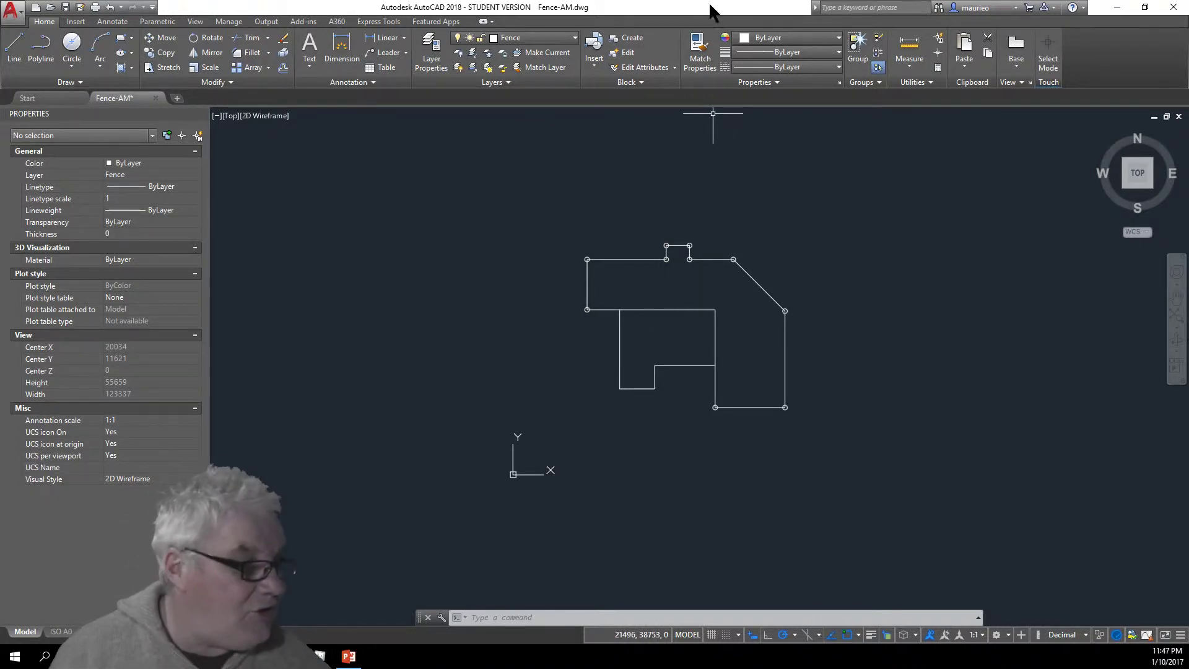
pyautogui.click(858, 636)
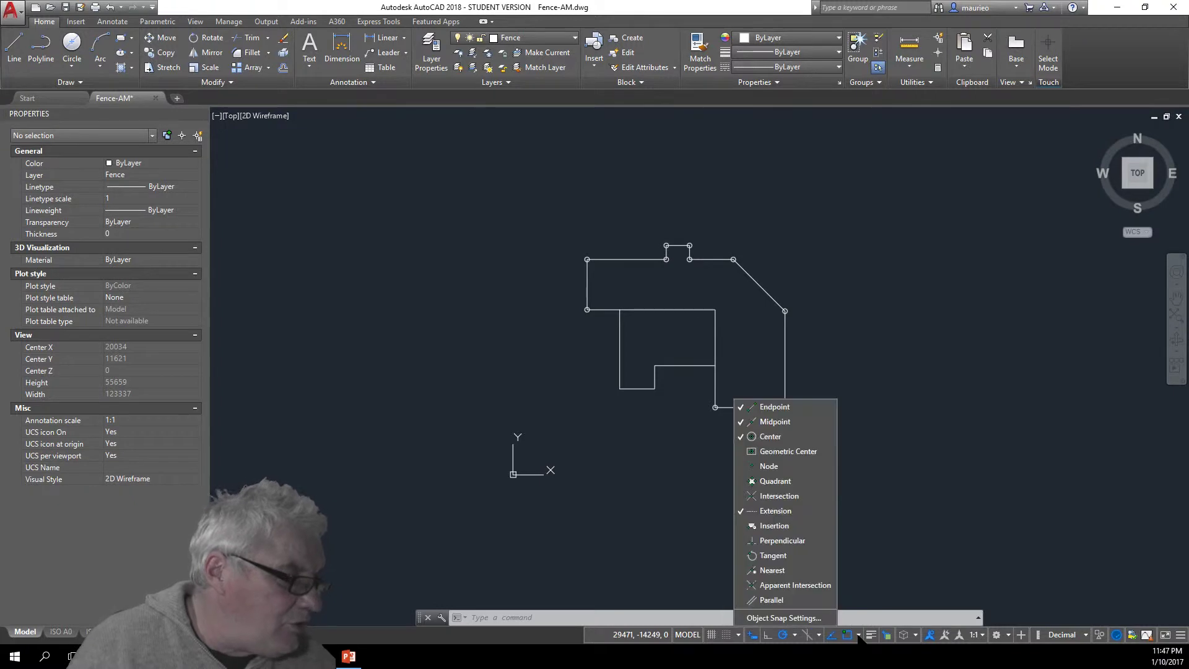
pyautogui.click(781, 496)
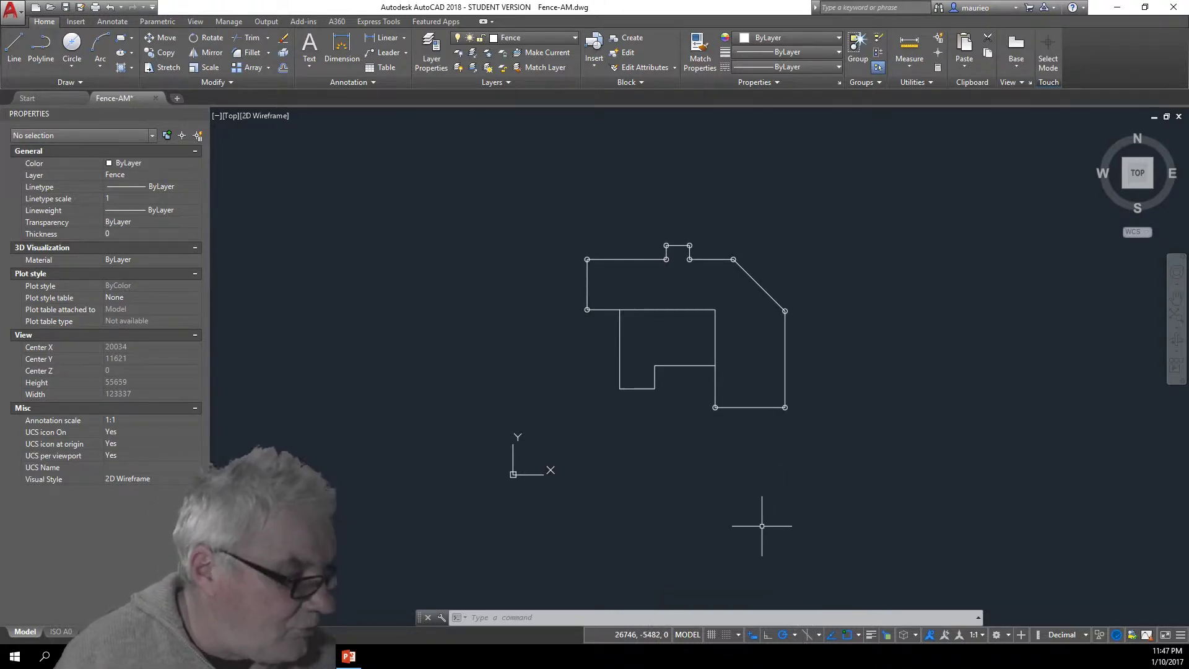
pyautogui.press('F10')
pyautogui.press('F10')
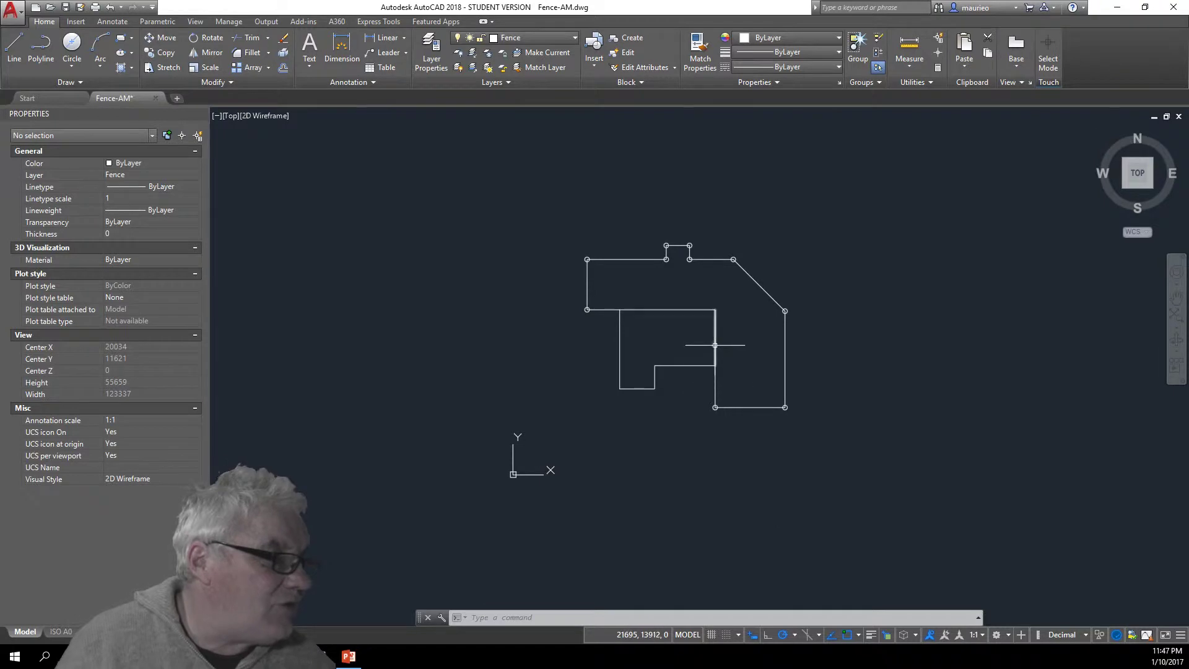
# Draw a horizontal ridge line about 10250 long from the midpoint of the house's east wall to its west wall.
pyautogui.scroll(7, 735, 371)
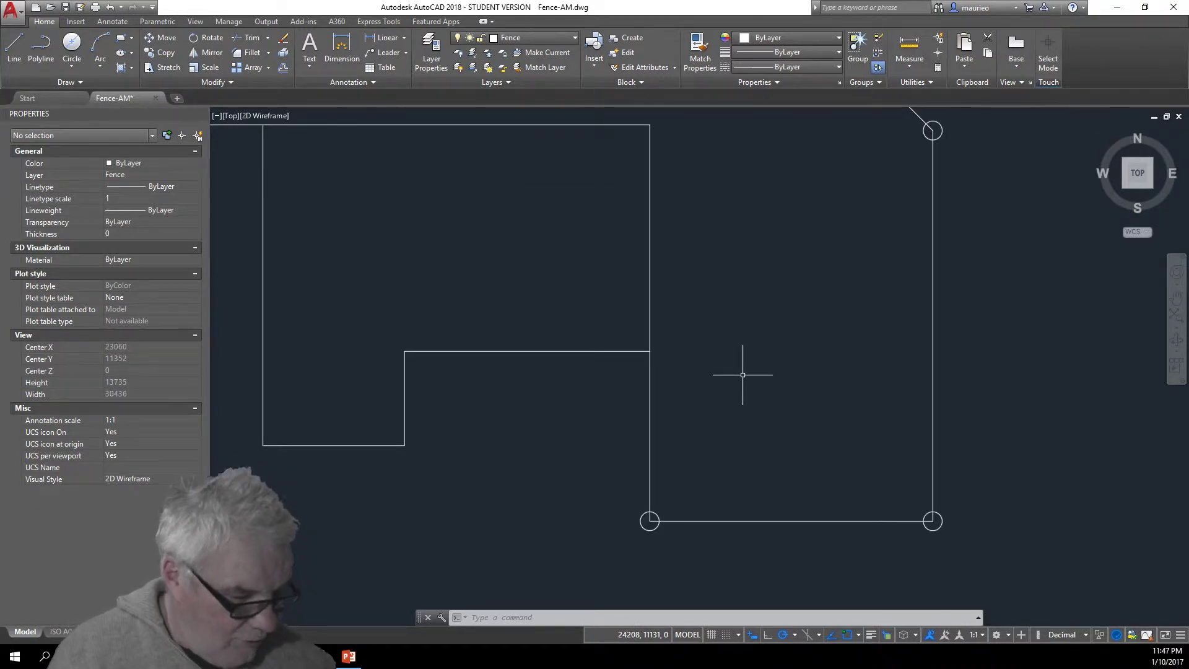
pyautogui.write('l')
pyautogui.press('Return')
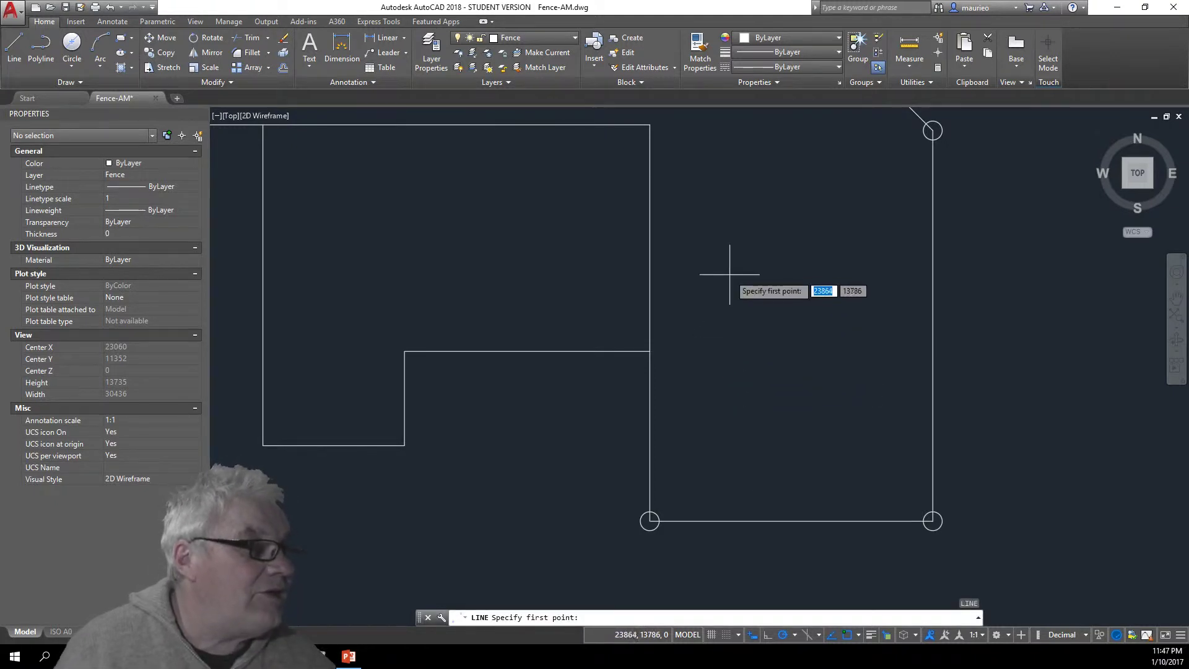
pyautogui.click(650, 238)
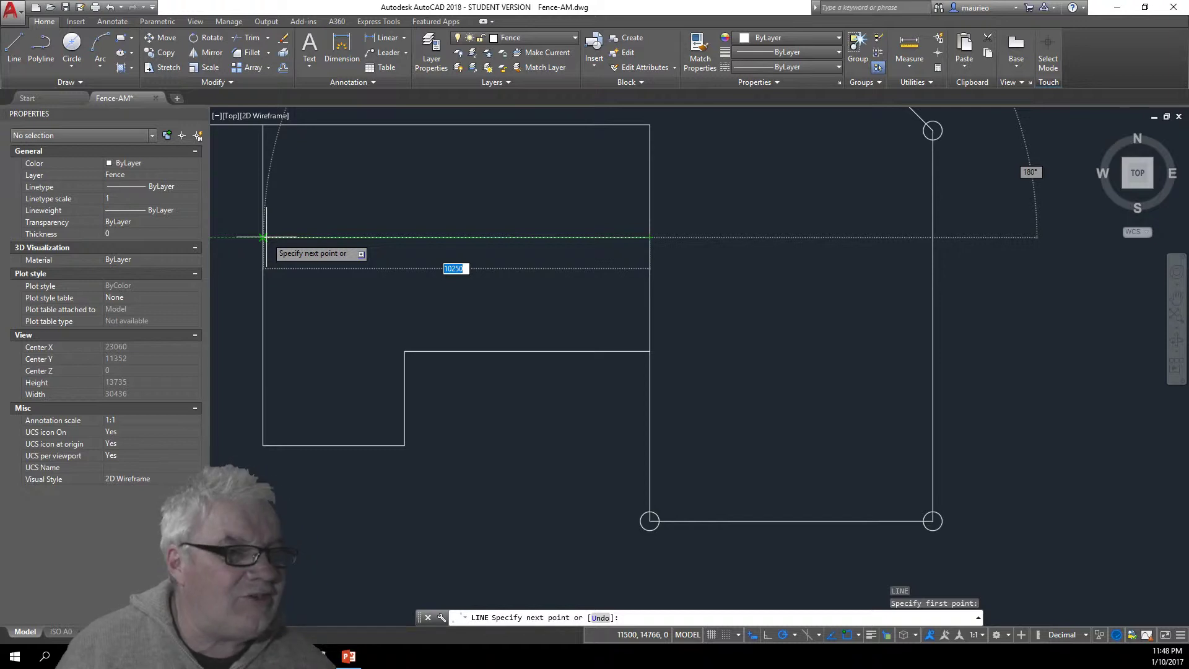
pyautogui.click(264, 237)
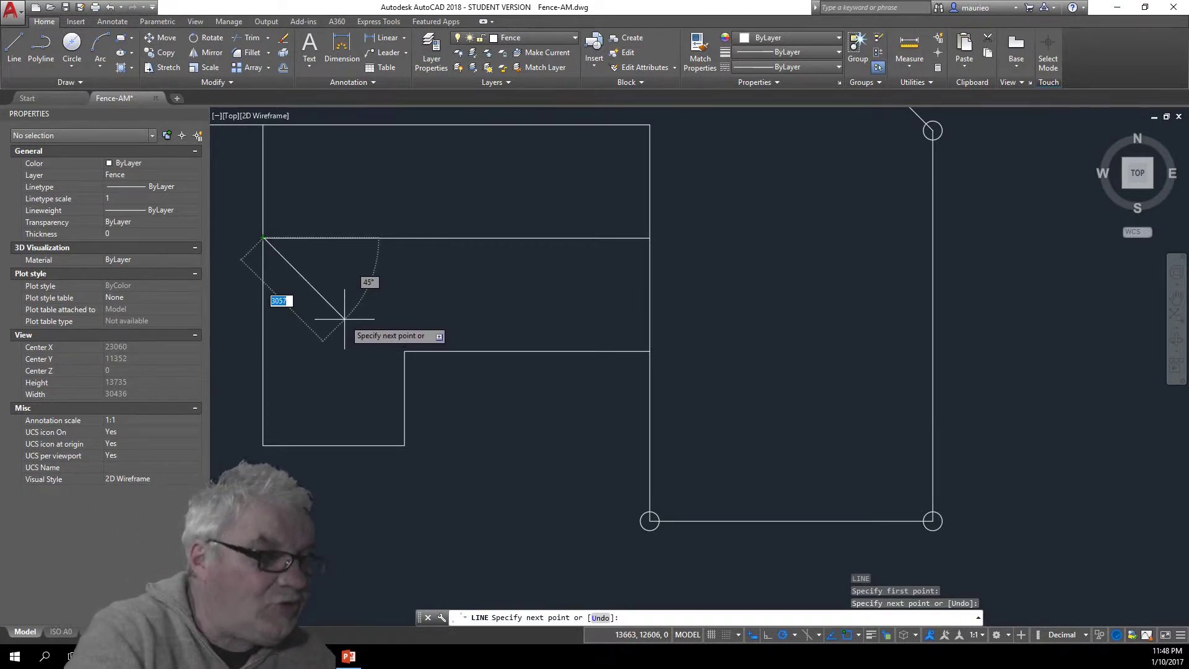
pyautogui.press('Escape')
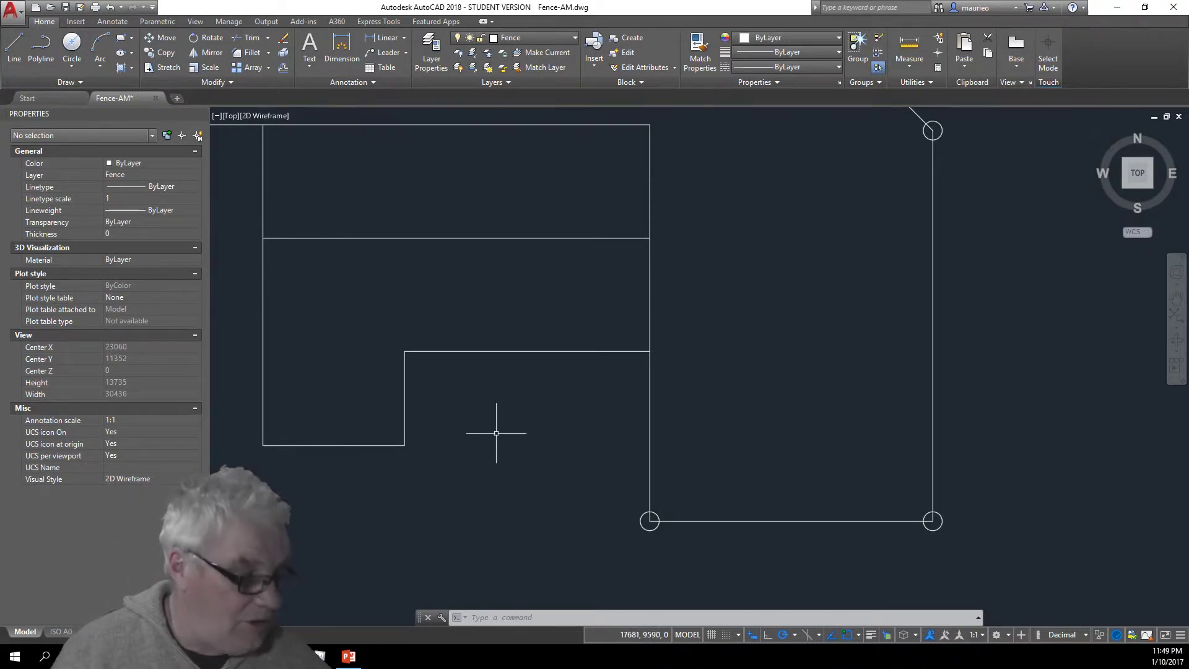
# Draw a vertical ridge line about 5500 long from the midpoint of the house's short south wall up to the horizontal ridge.
pyautogui.write('l')
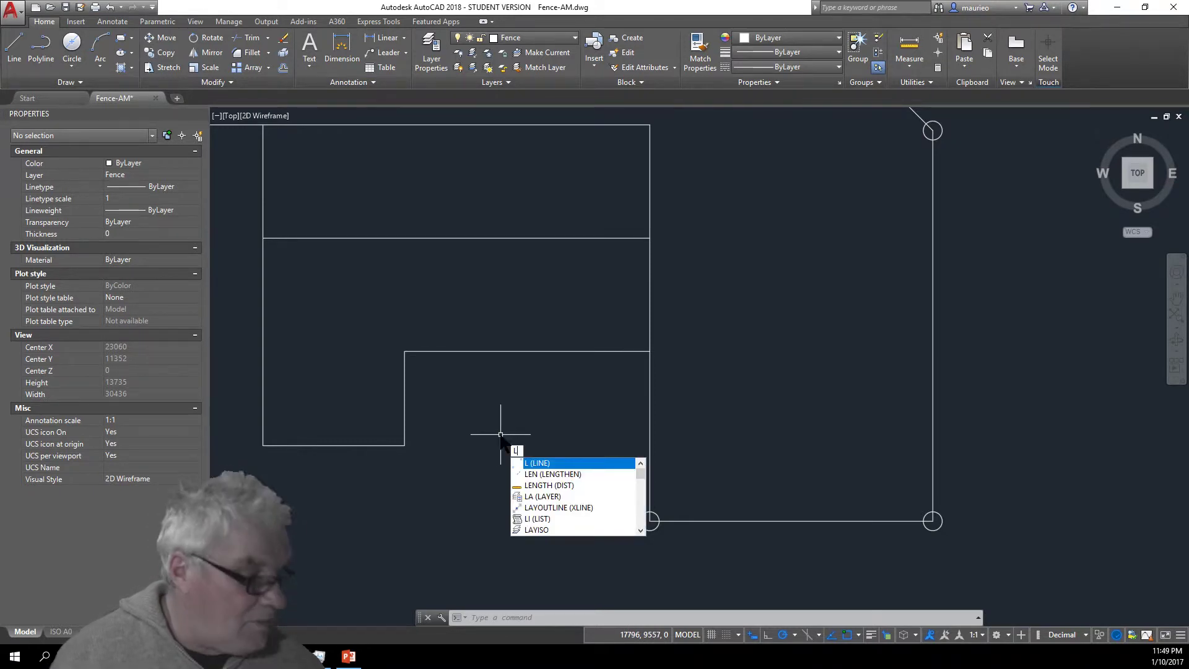
pyautogui.press('Return')
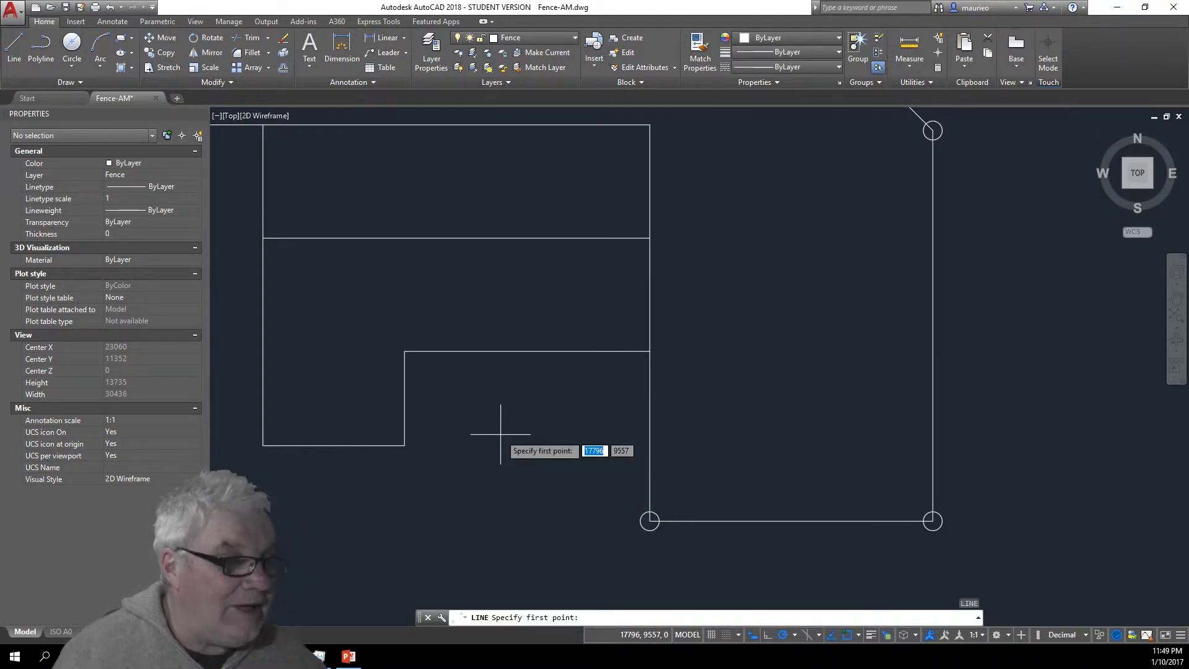
pyautogui.click(334, 446)
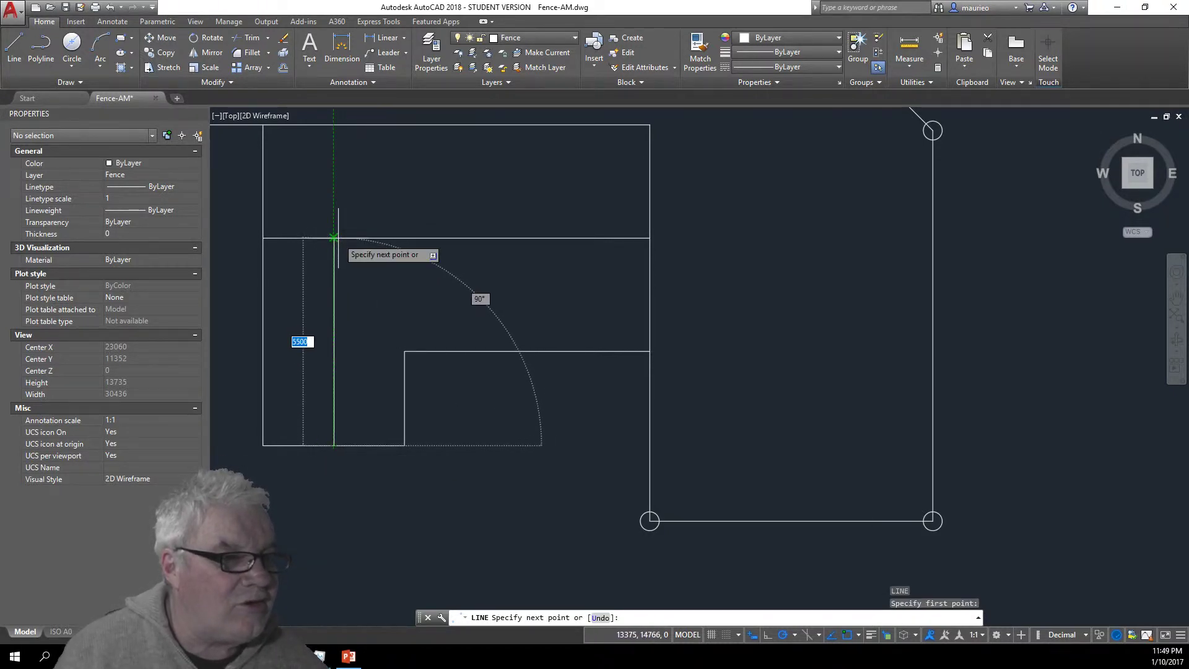
pyautogui.click(334, 237)
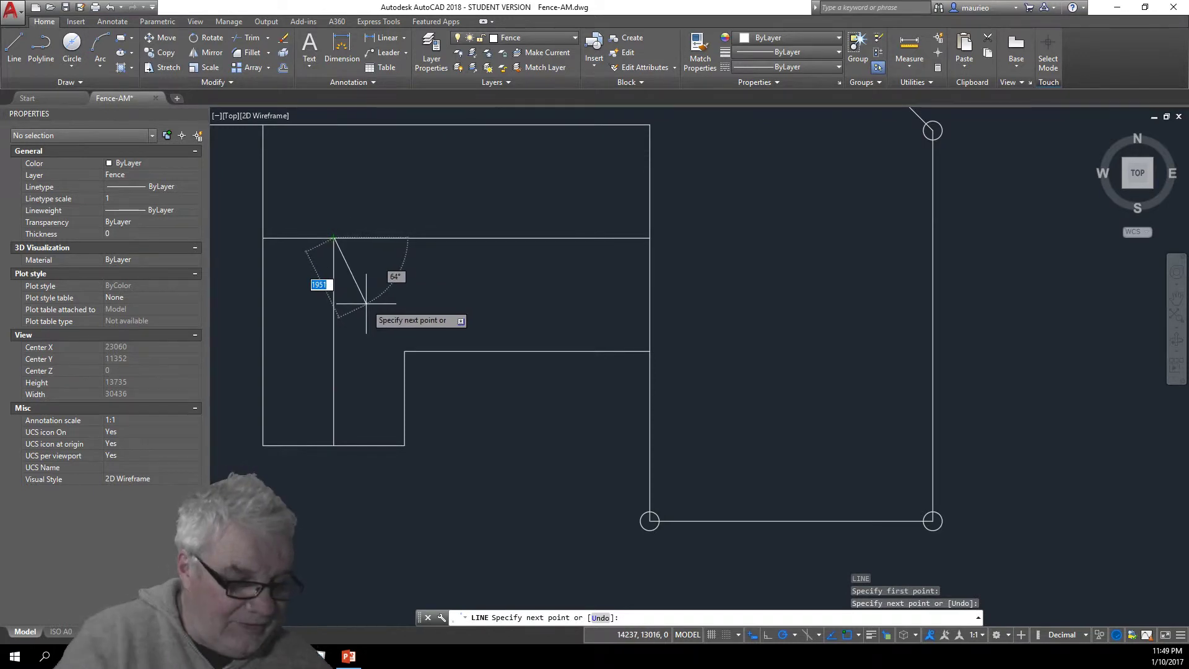
pyautogui.press('Escape')
pyautogui.press('Escape')
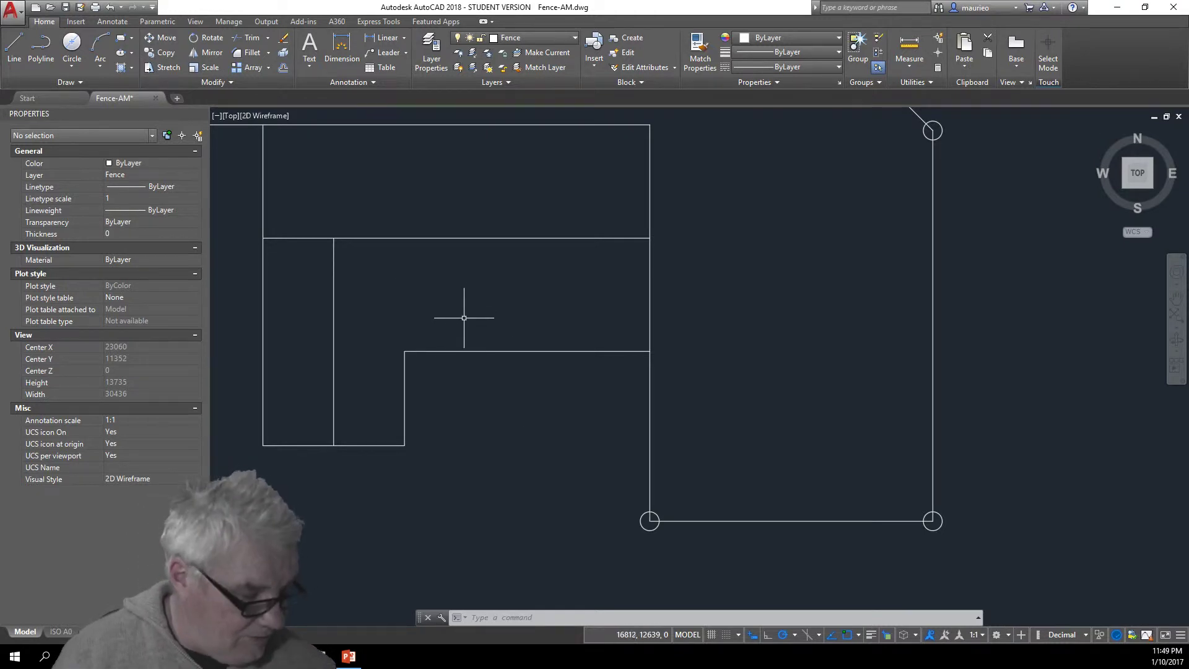
# Draw a diagonal roof line from the house's inner corner to the intersection of the two ridge lines.
pyautogui.write('l')
pyautogui.press('Return')
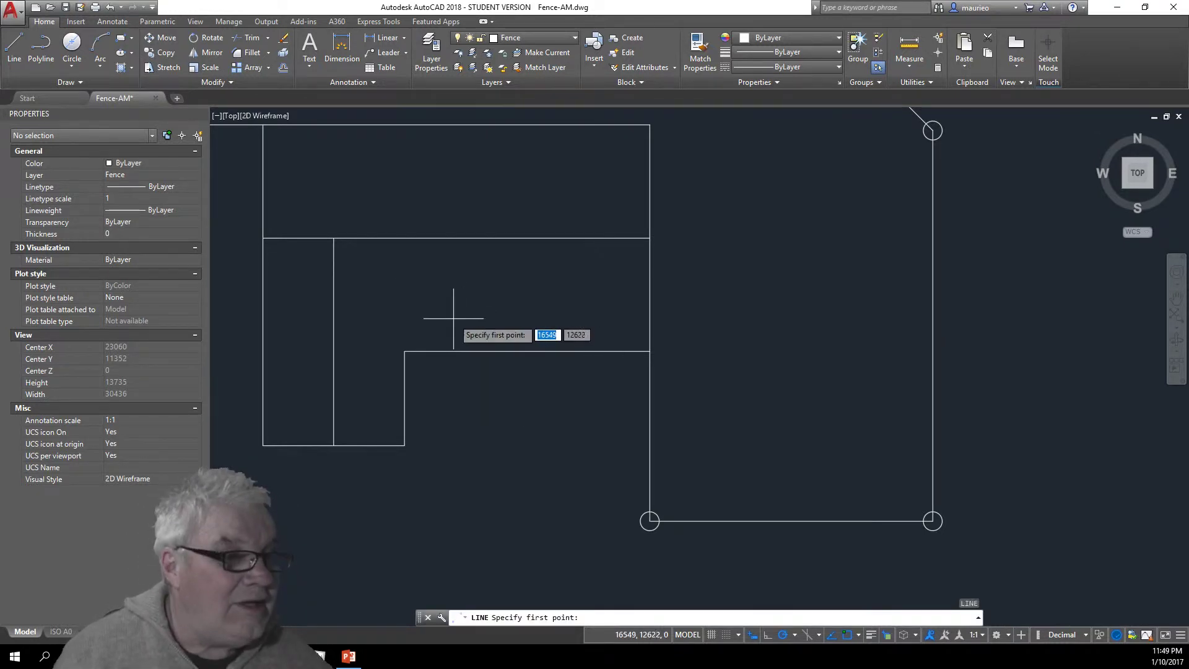
pyautogui.click(405, 350)
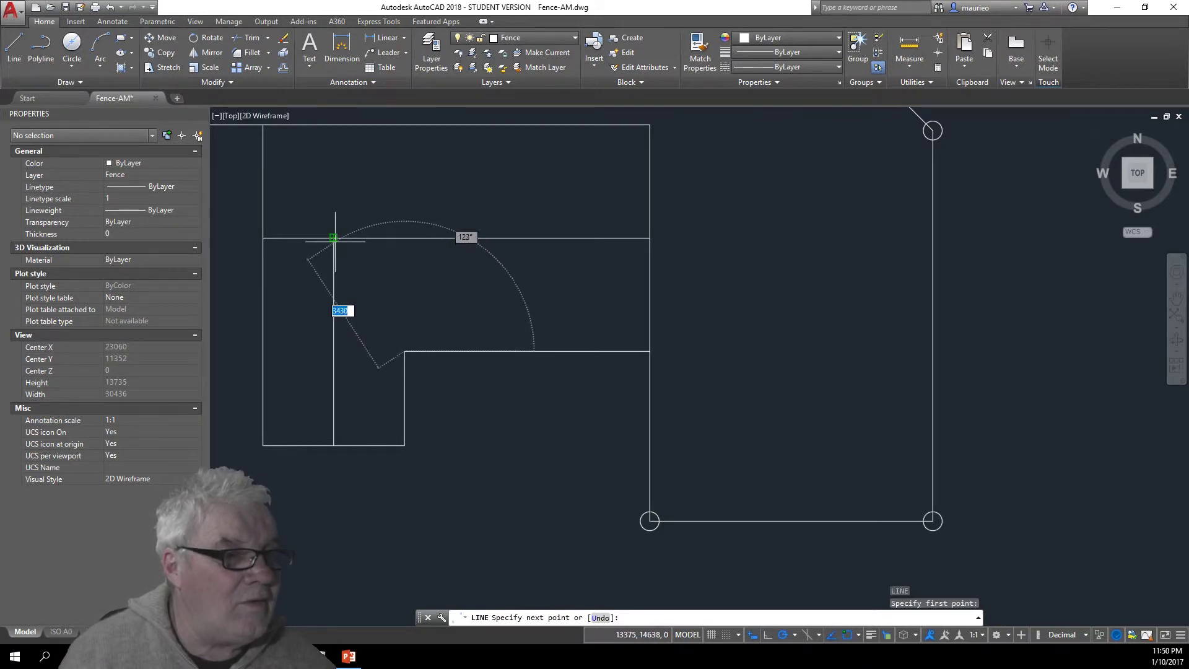
pyautogui.click(333, 238)
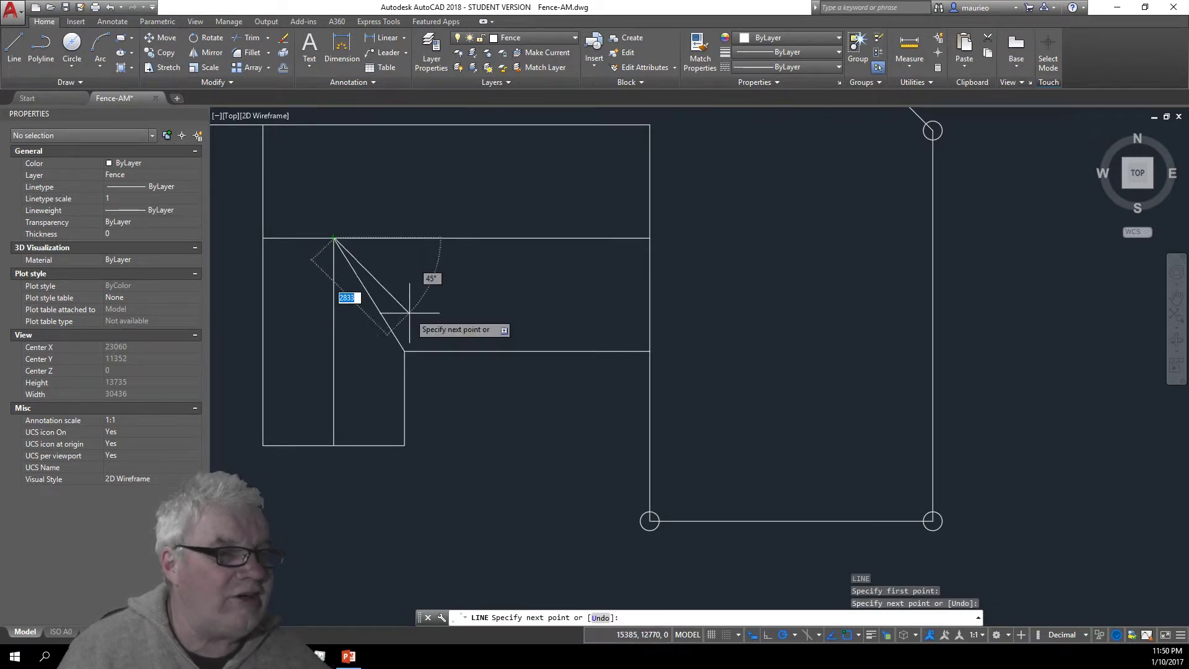
pyautogui.press('Escape')
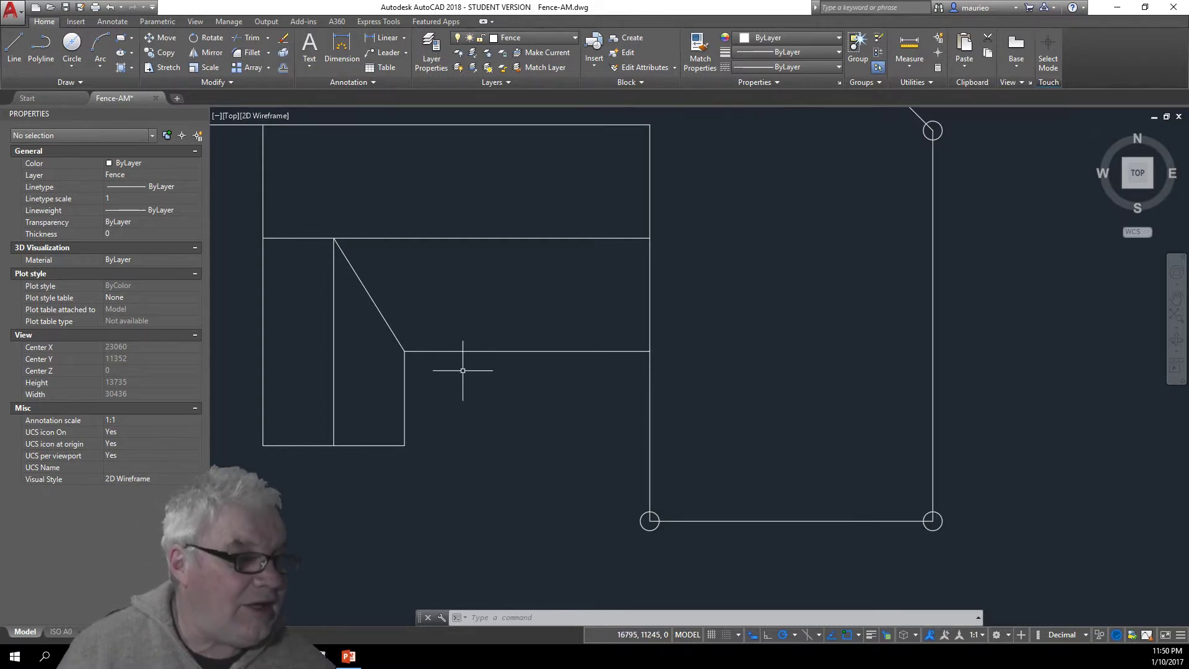
# Draw the opposite diagonal roof line from a point 2500 above the house's southwest corner to the intersection of the ridge lines.
pyautogui.write('l')
pyautogui.press('Return')
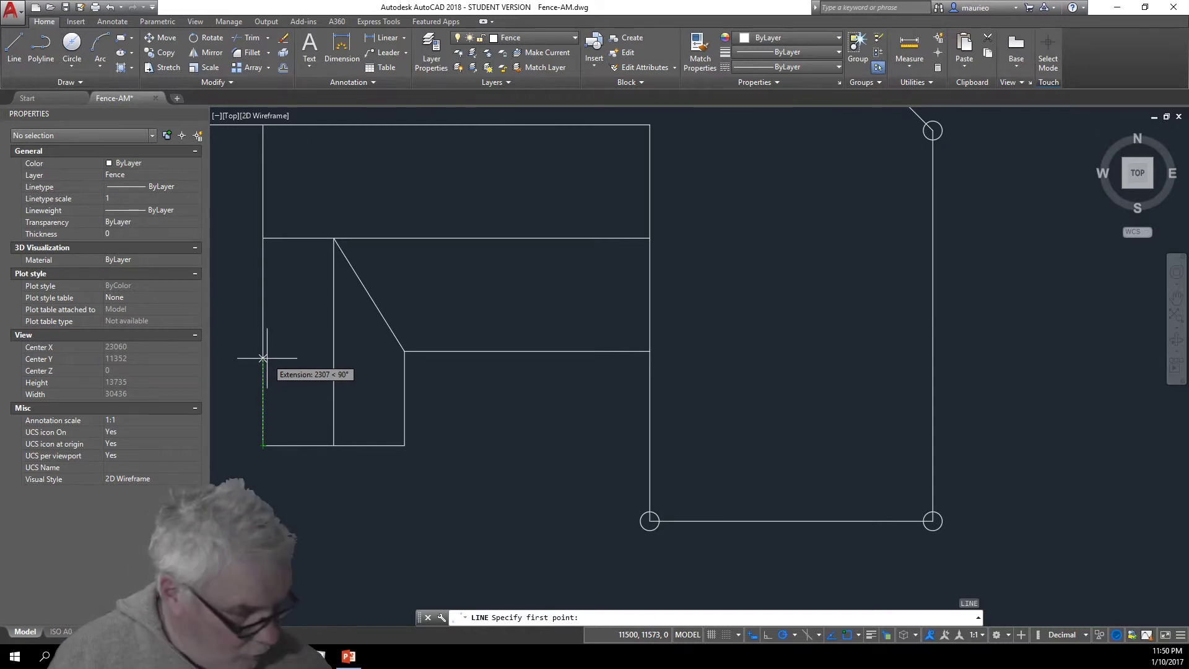
pyautogui.write('2500')
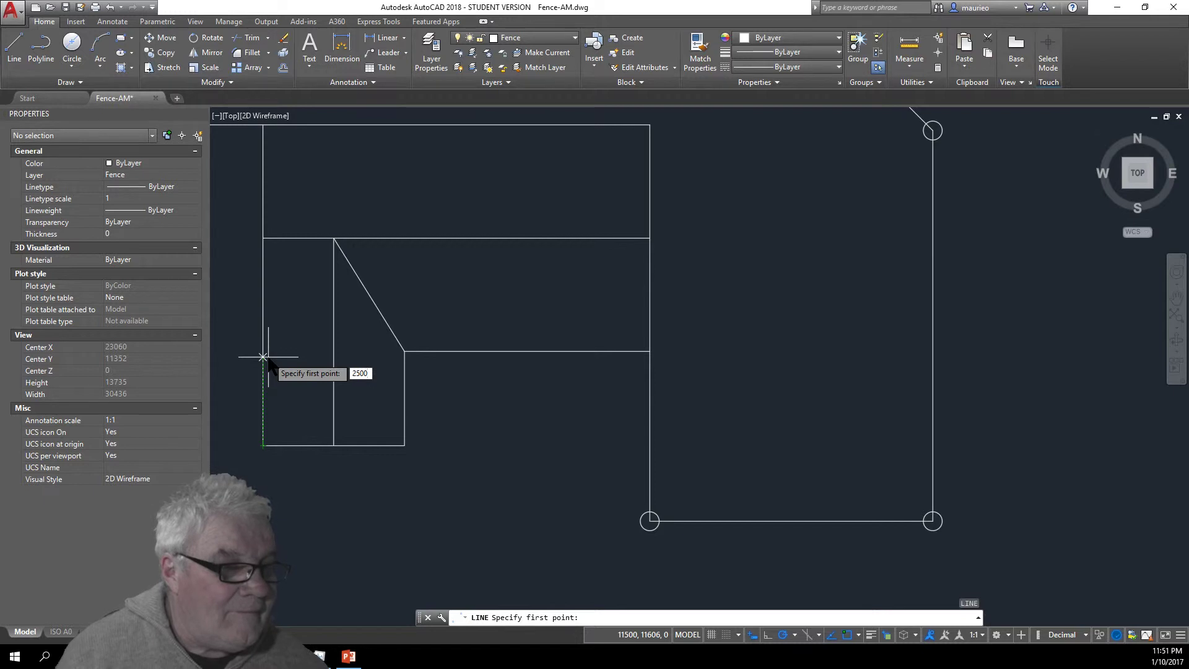
pyautogui.press('Return')
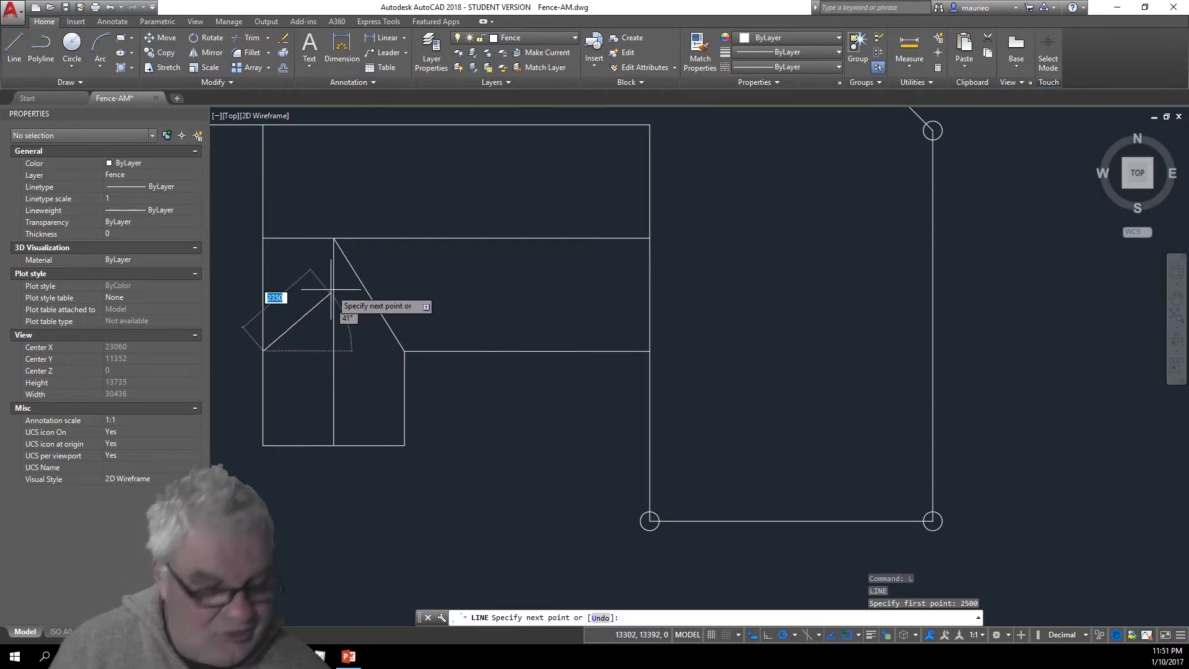
pyautogui.click(333, 237)
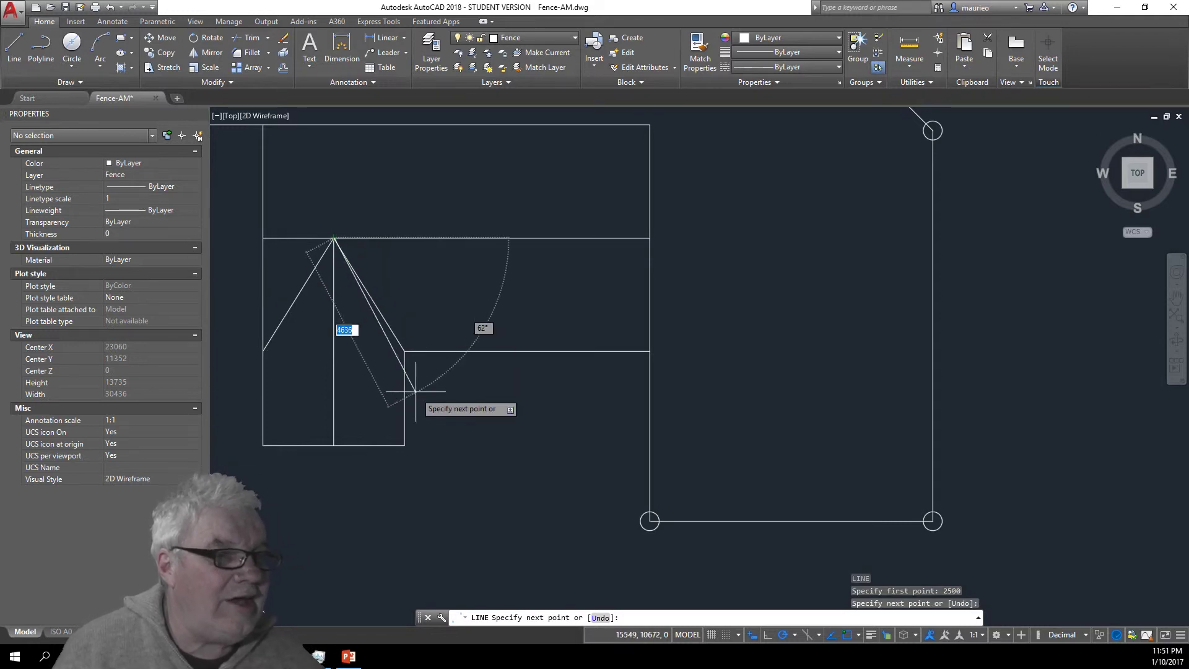
pyautogui.press('Escape')
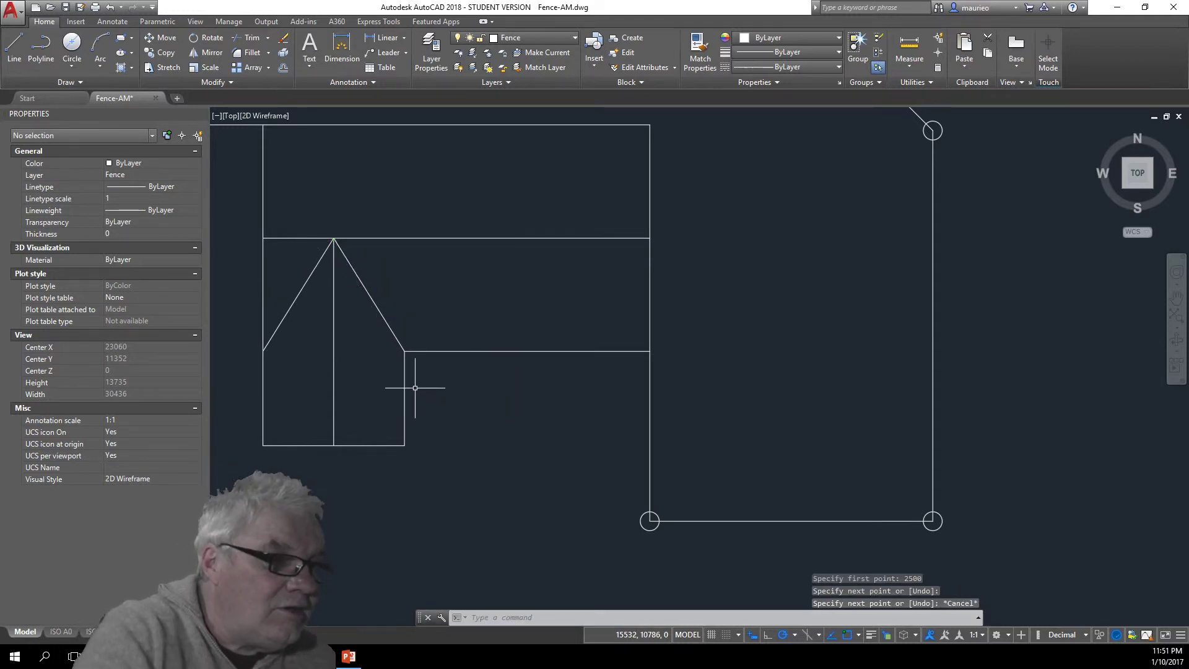
# Check the length of the short vertical wall below the house's inner corner in its properties, and clear the selection.
pyautogui.click(404, 390)
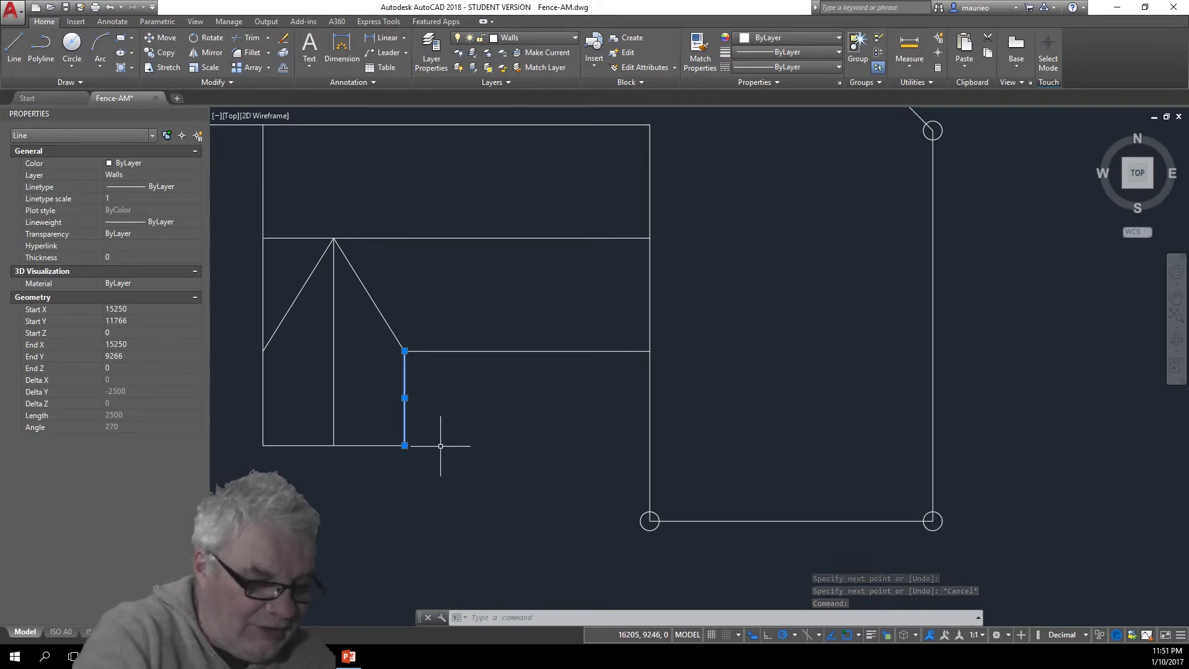
pyautogui.press('Escape')
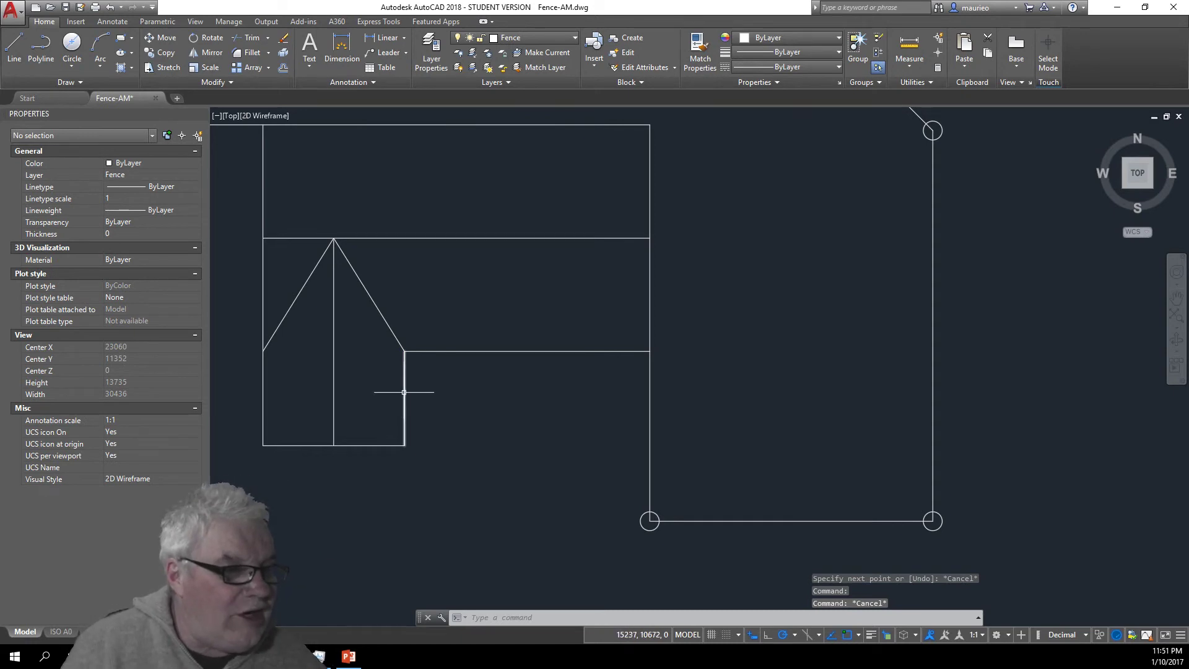
pyautogui.click(405, 392)
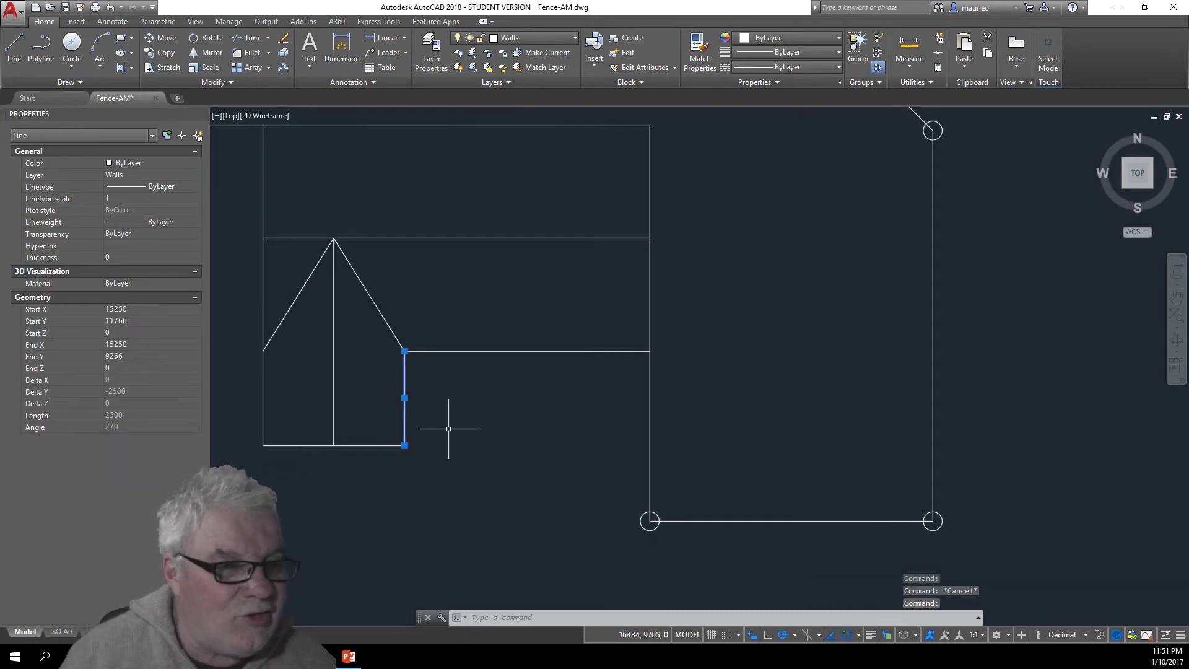
pyautogui.press('Escape')
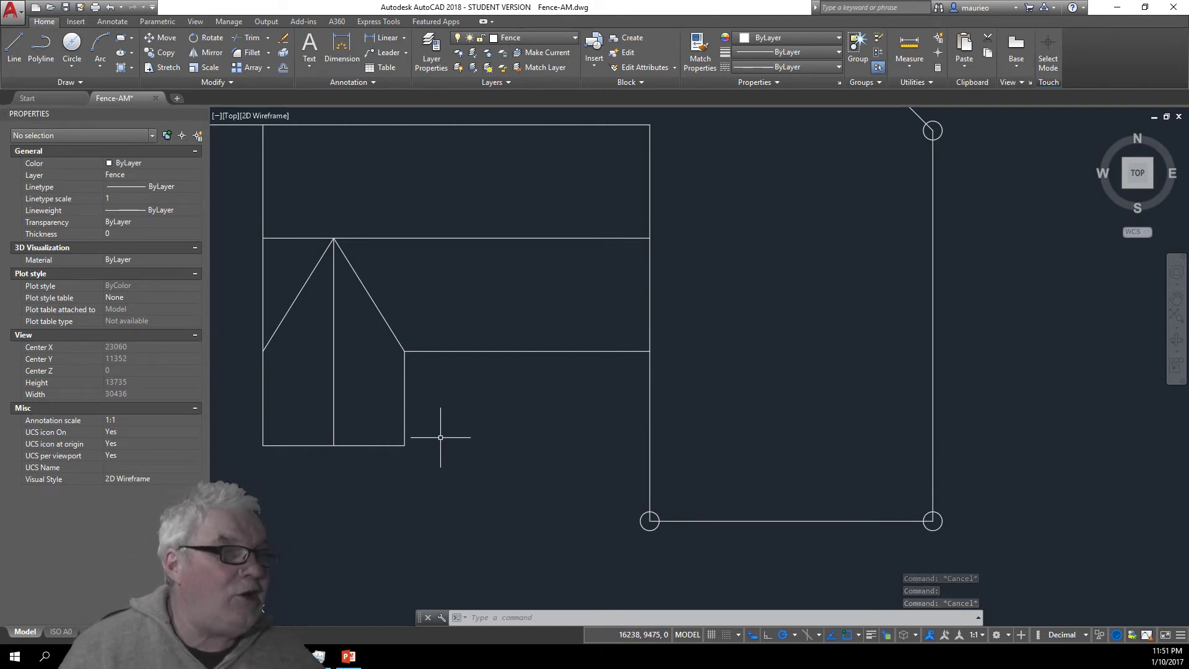
# Save the drawing as Fence-AM in the COURSE FILES folder, replacing the existing file, and close it.
pyautogui.scroll(-4, 436, 438)
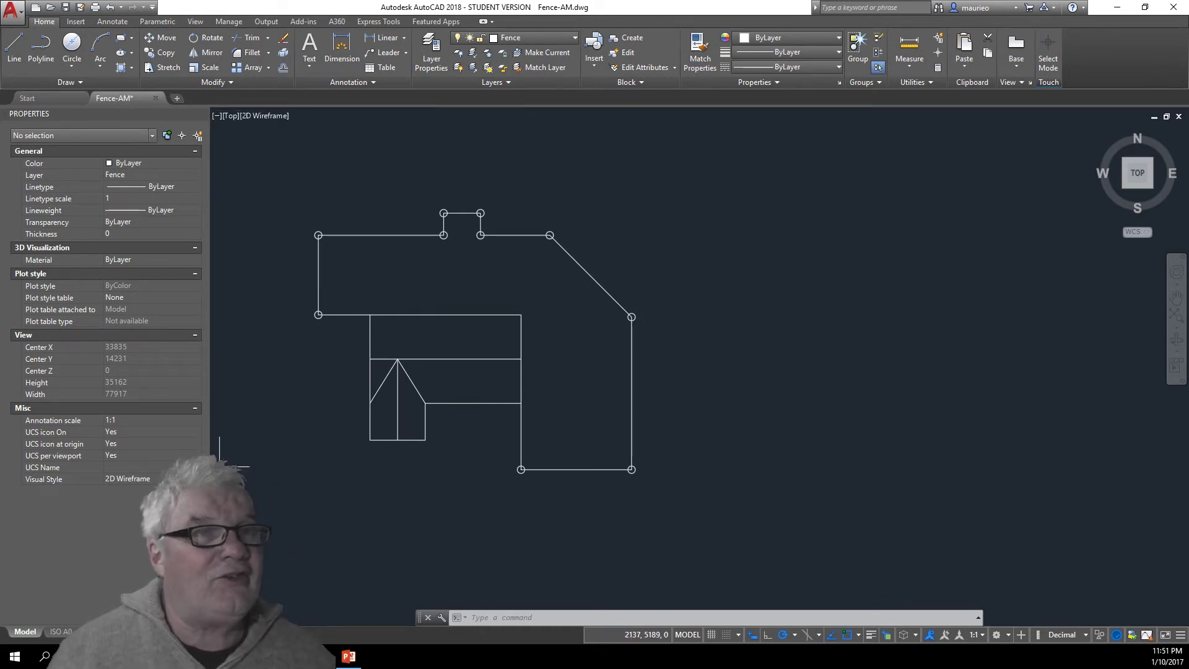
pyautogui.click(13, 11)
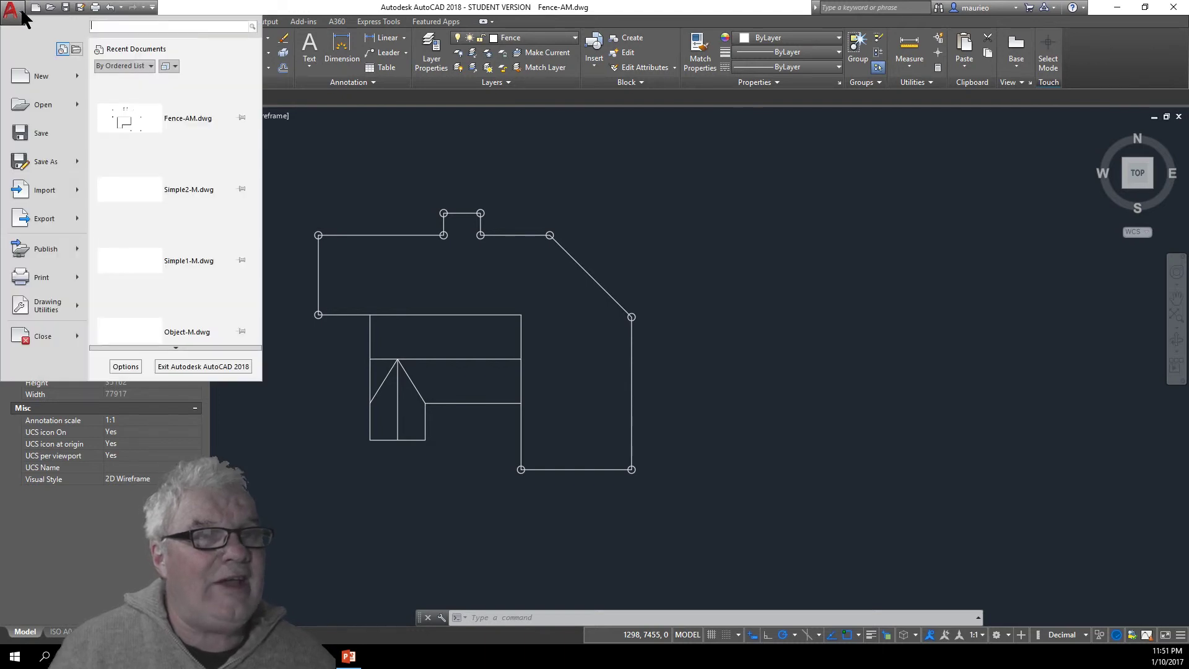
pyautogui.click(44, 162)
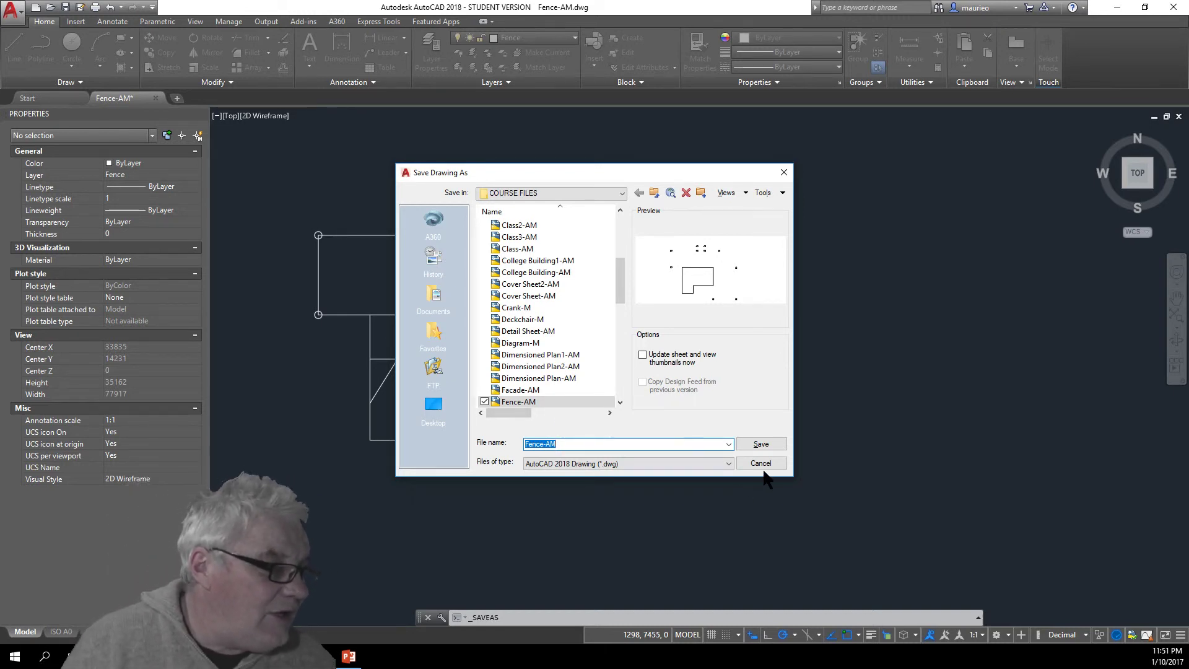
pyautogui.click(766, 444)
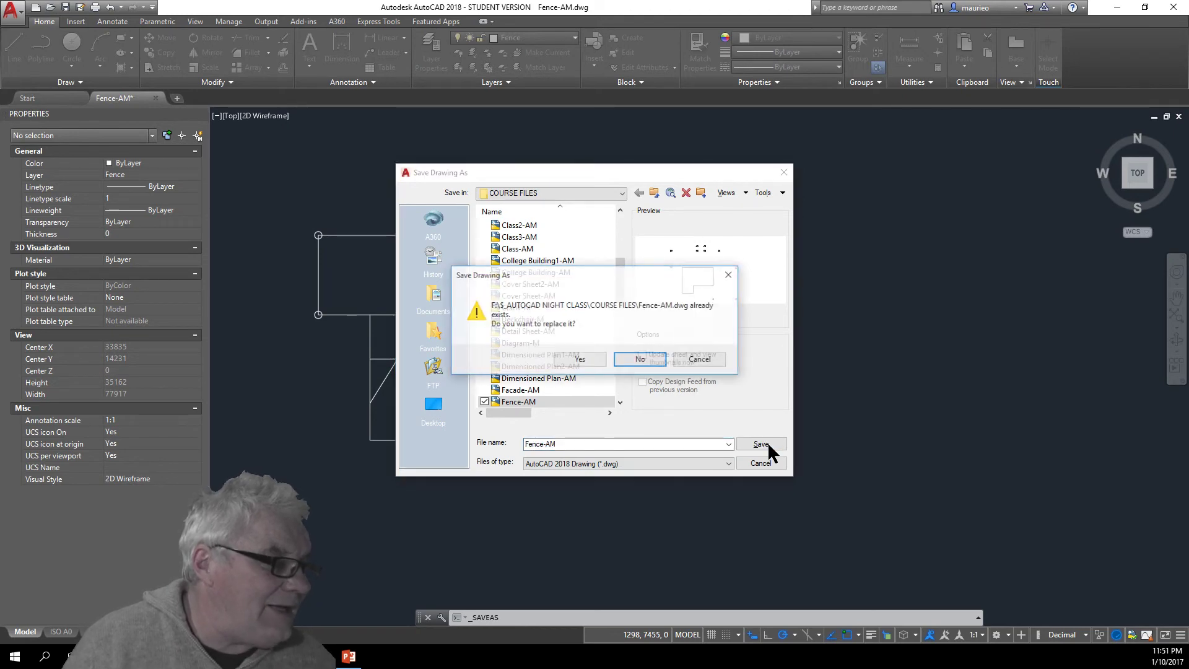
pyautogui.click(596, 358)
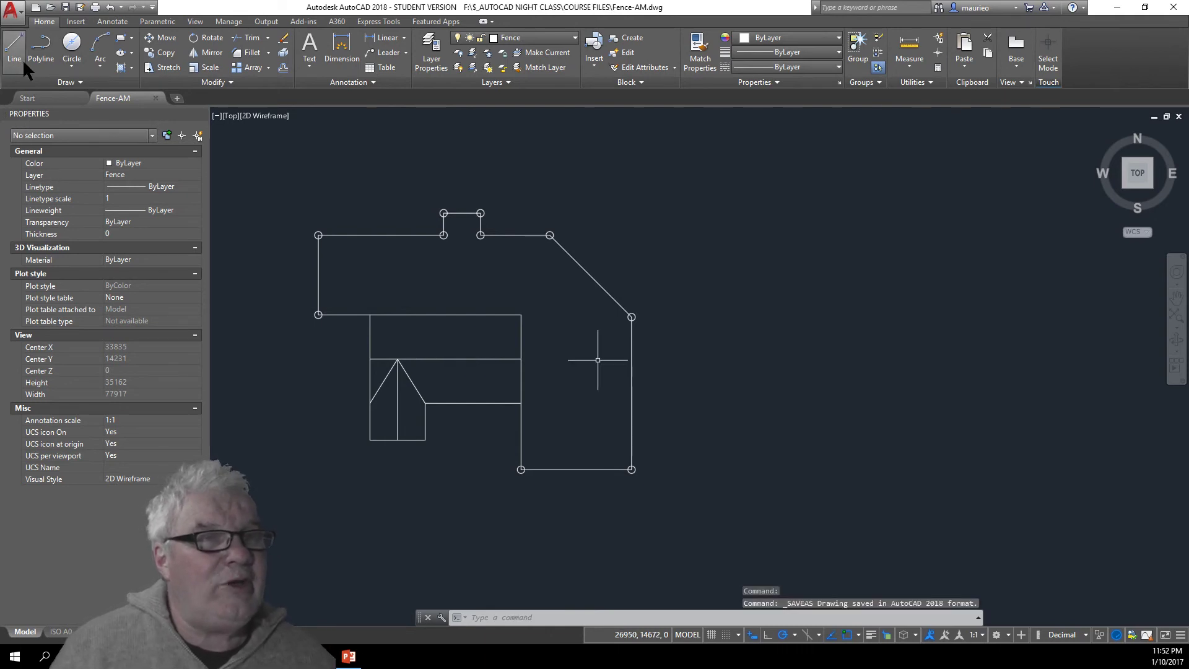
pyautogui.click(21, 14)
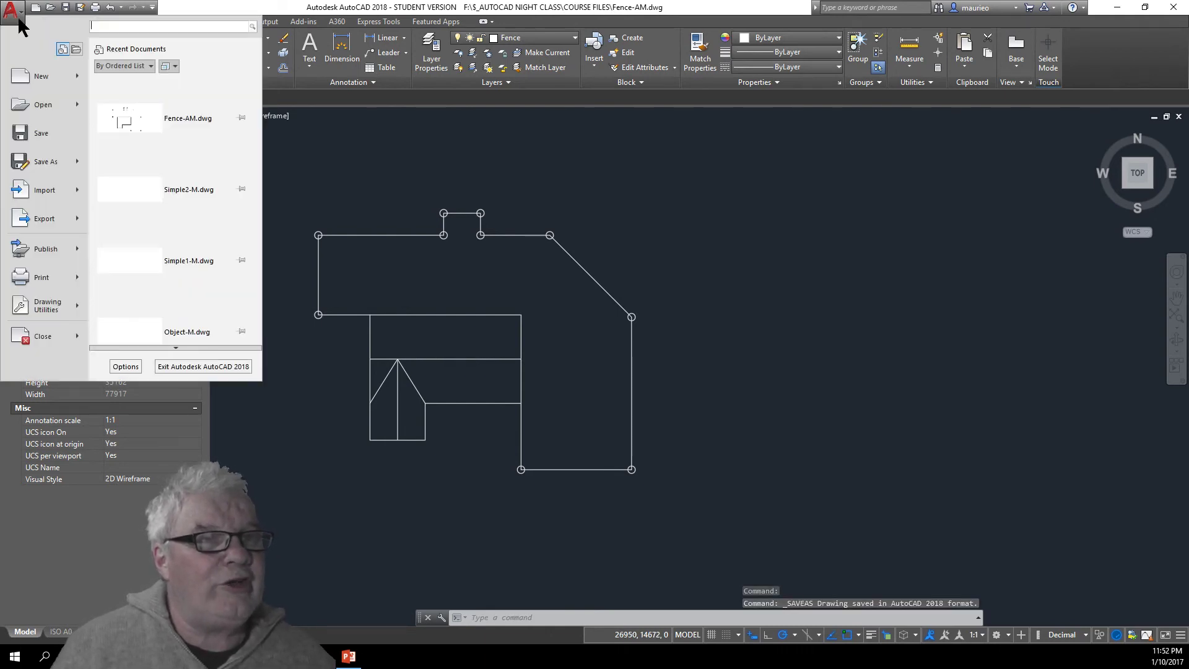
pyautogui.click(39, 334)
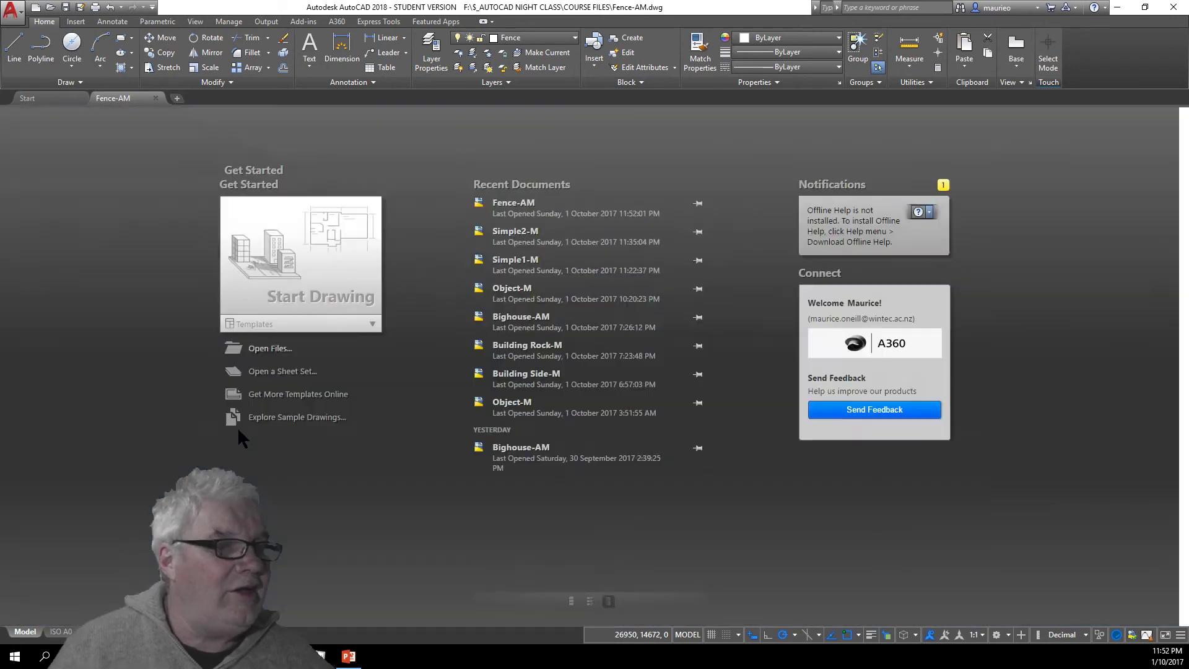